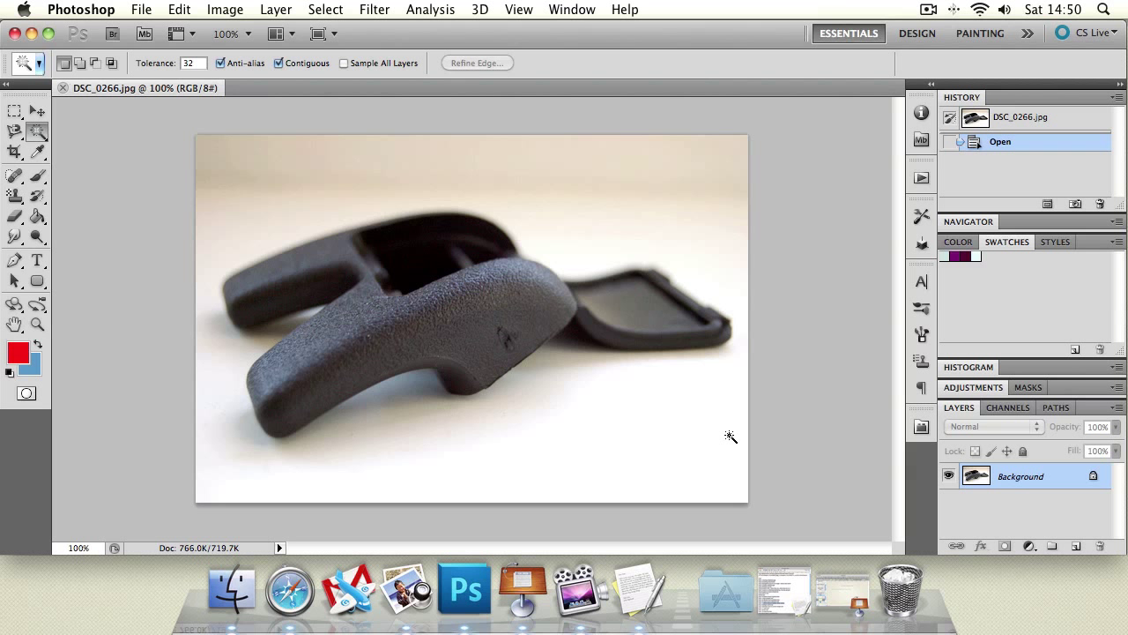
Step: Select the beige backdrop above the product with the Magic Wand and convert the Background layer into the regular layer "Layer 0"
click(346, 175)
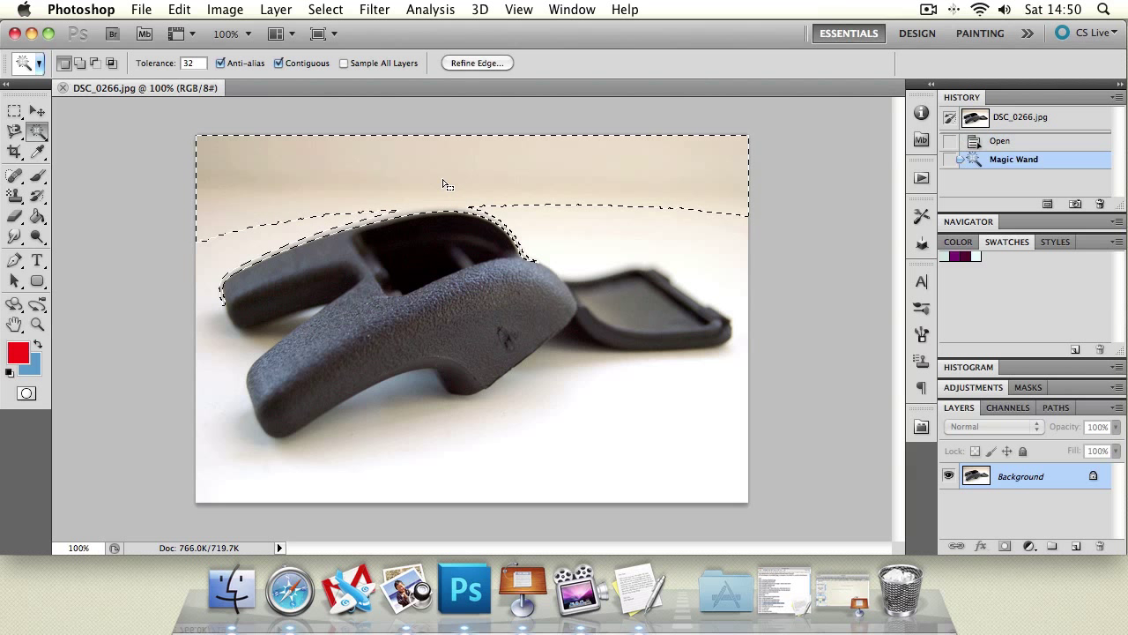
key(super+d)
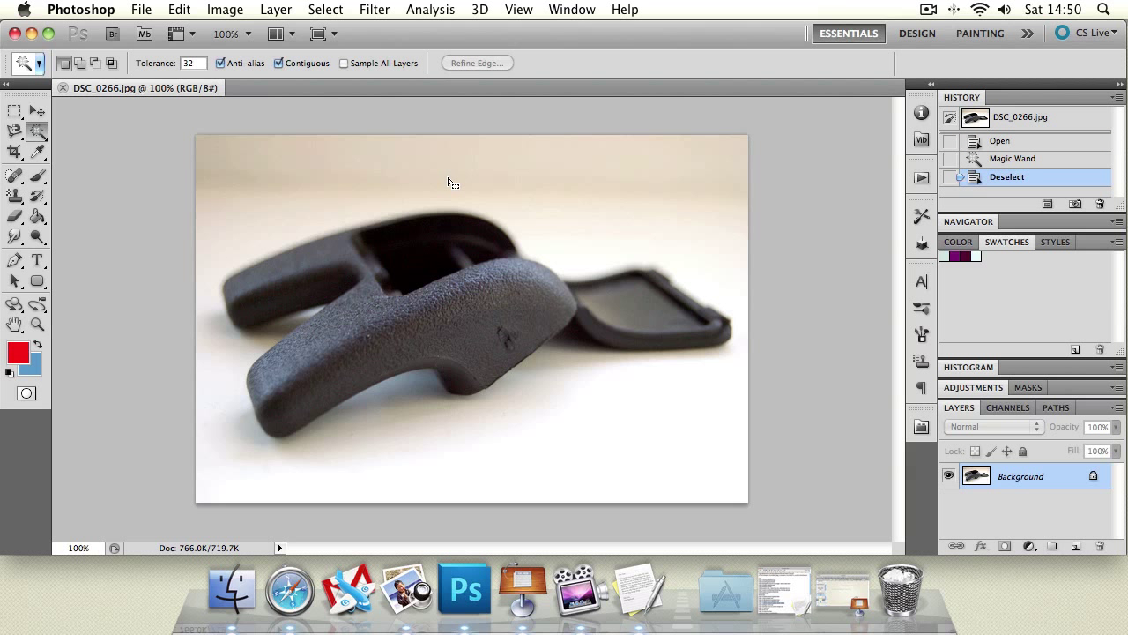
click(313, 165)
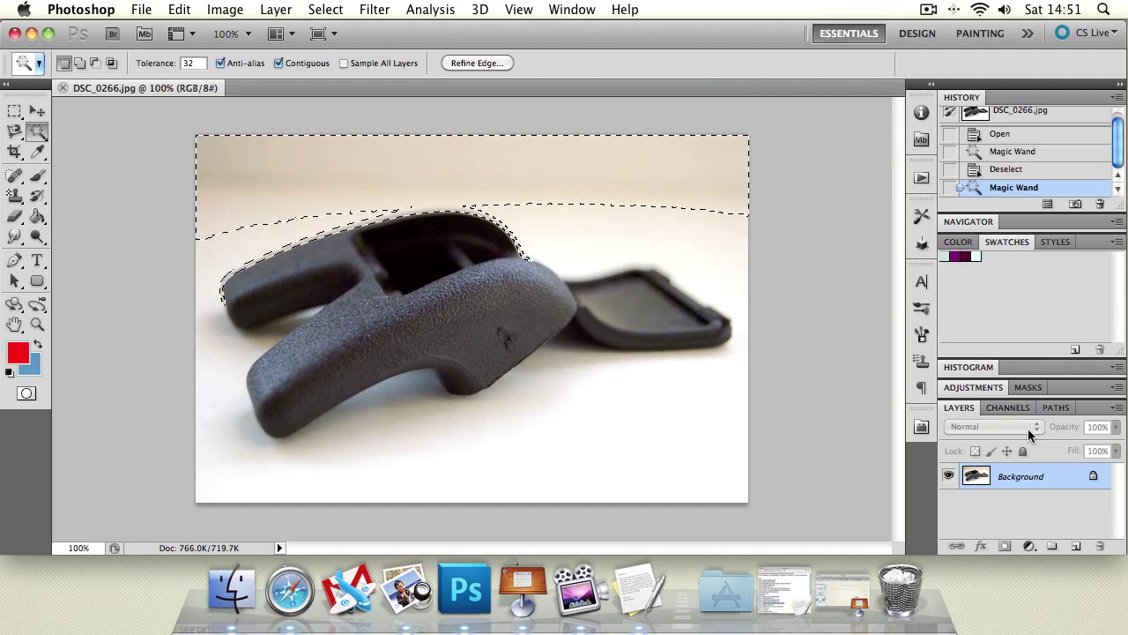
double_click(1054, 477)
key(Return)
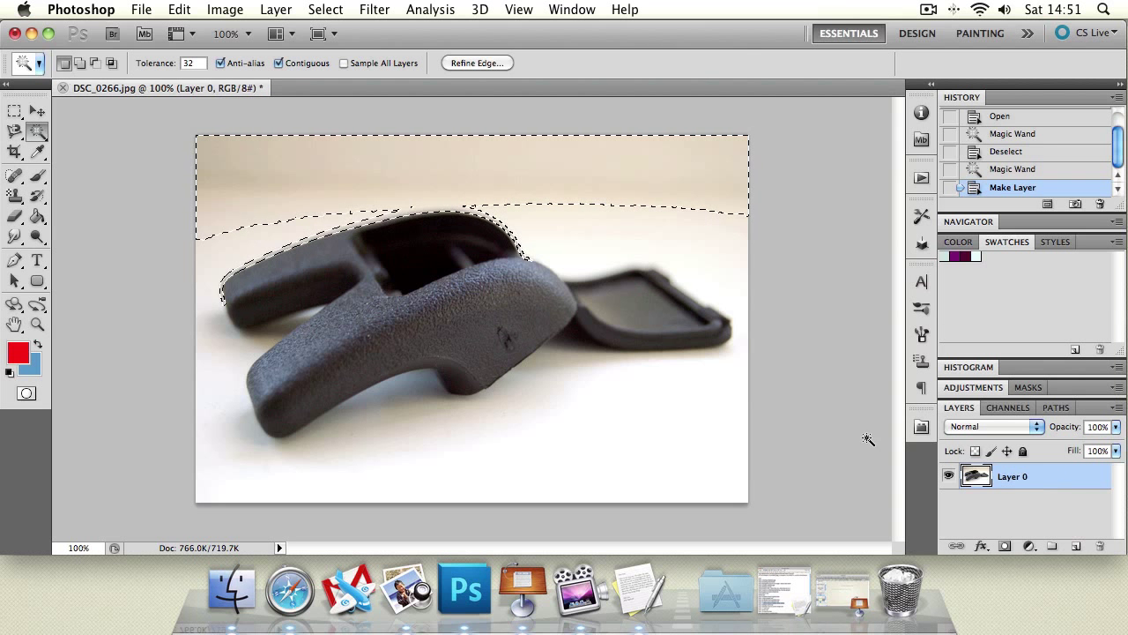
Step: Try deleting the selected upper backdrop, undo the deletion and drop the selection
key(Delete)
key(ctrl+d)
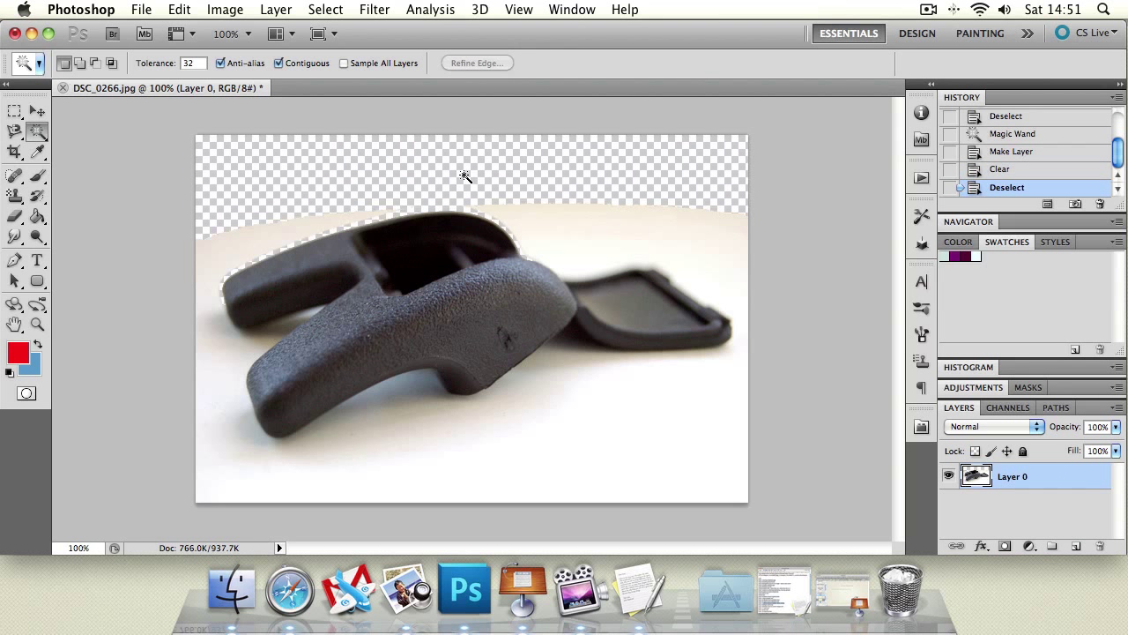
key(ctrl+alt+z)
key(ctrl+alt+z)
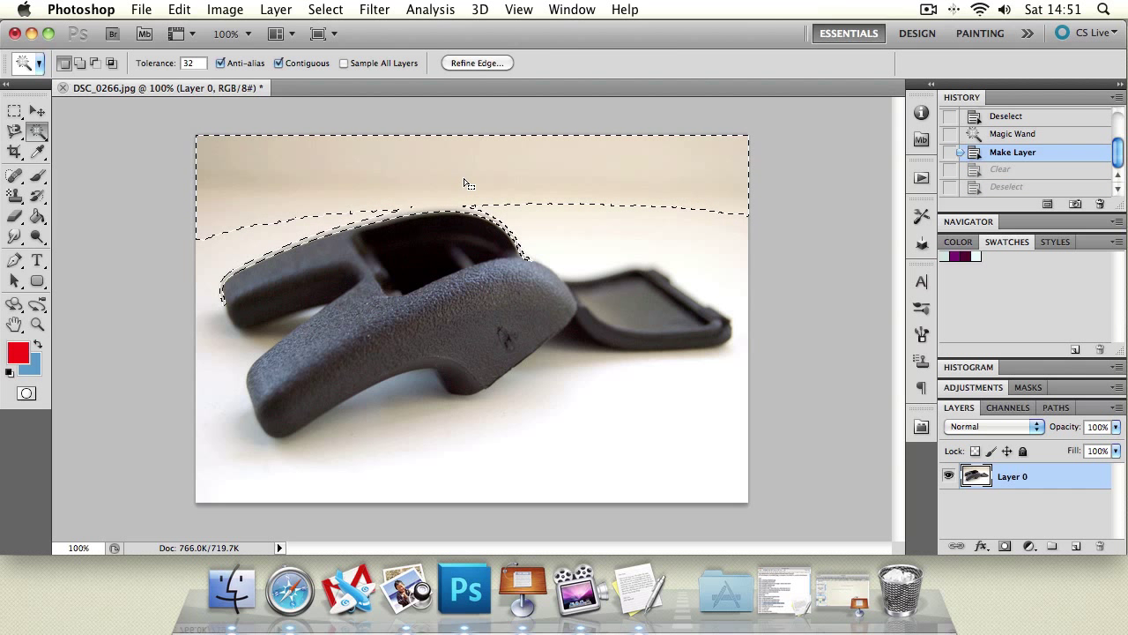
key(ctrl+d)
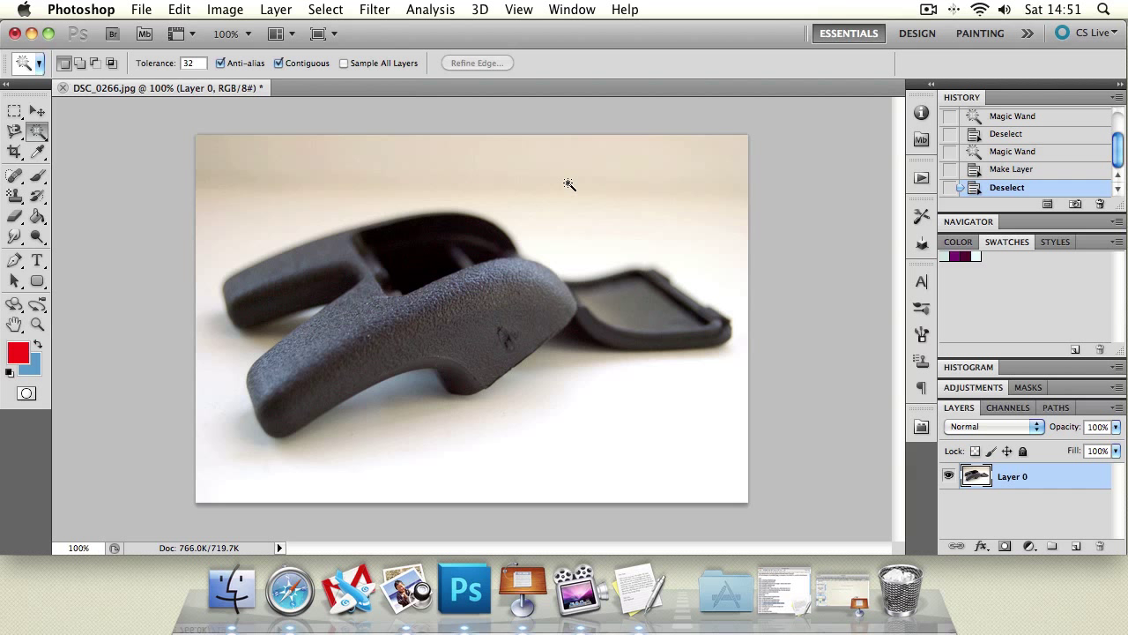
Step: Select the upper and lower backdrop around the product together with the Magic Wand at tolerance 32 and delete it
click(350, 167)
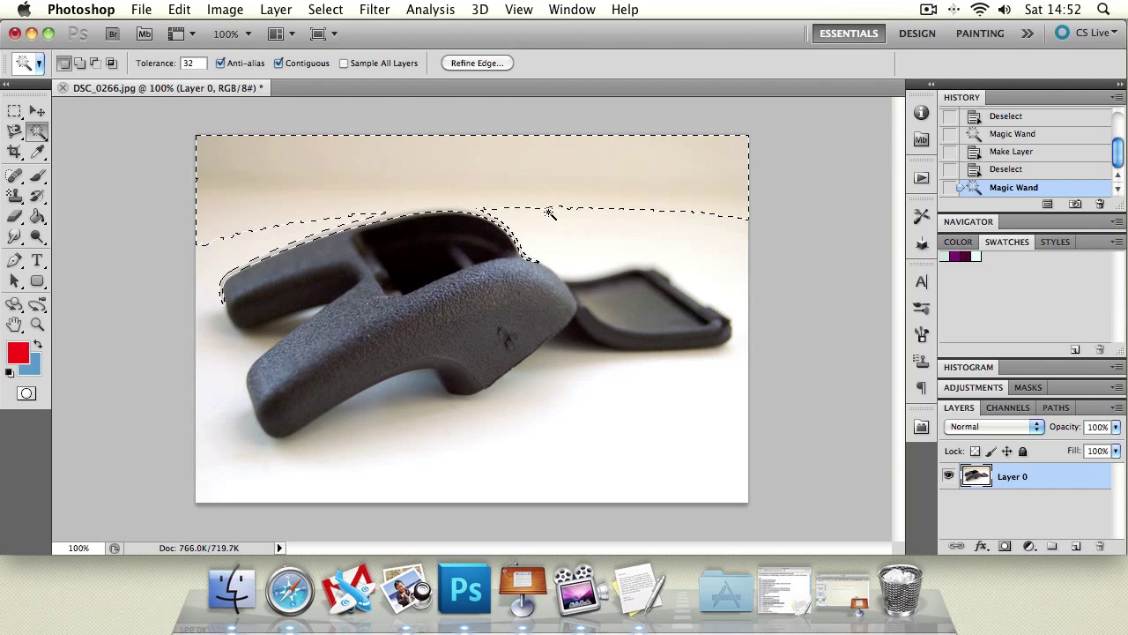
click(77, 68)
click(574, 229)
key(shift)
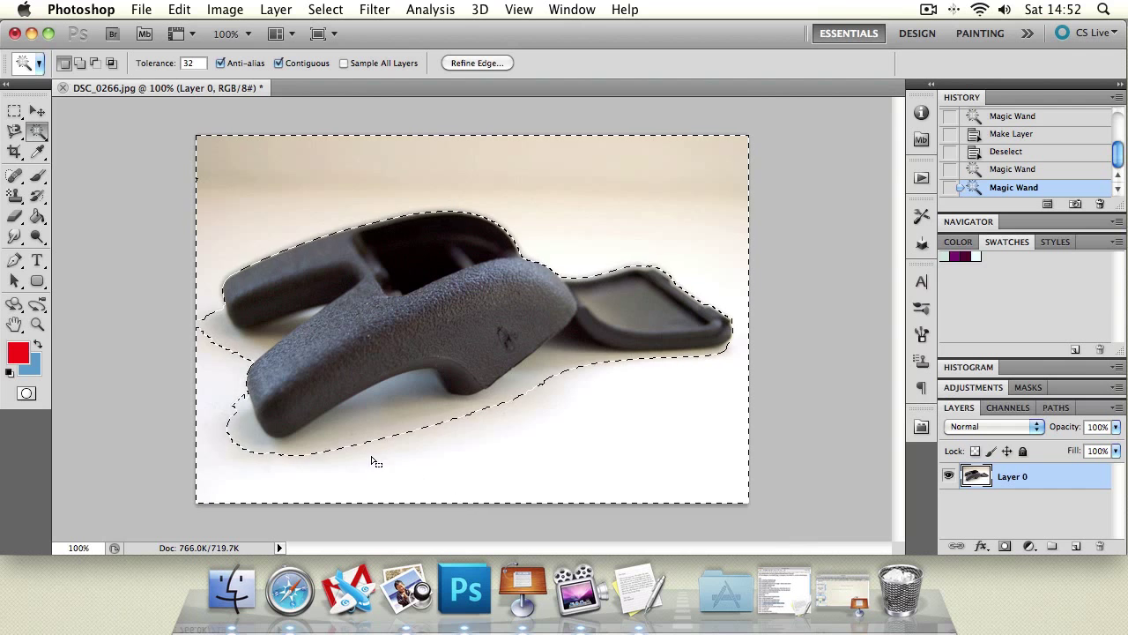
key(shift)
key(Delete)
Step: Delete the leftover shadow strip below the product and the patch around the front arm's tip using Magic Wand selections
click(451, 398)
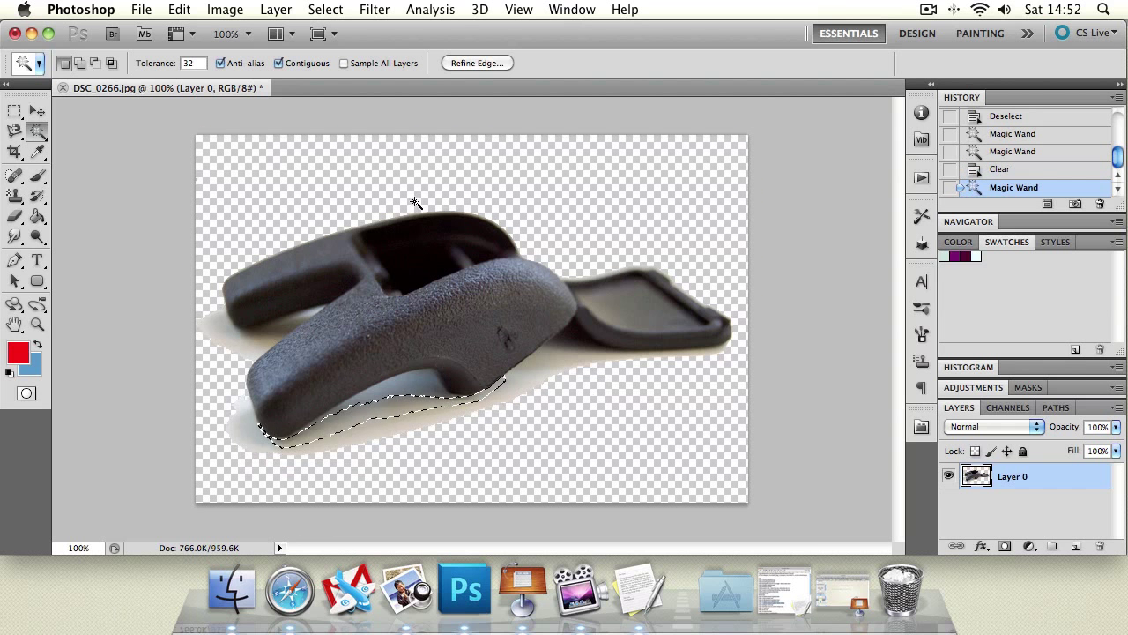
key(ctrl+d)
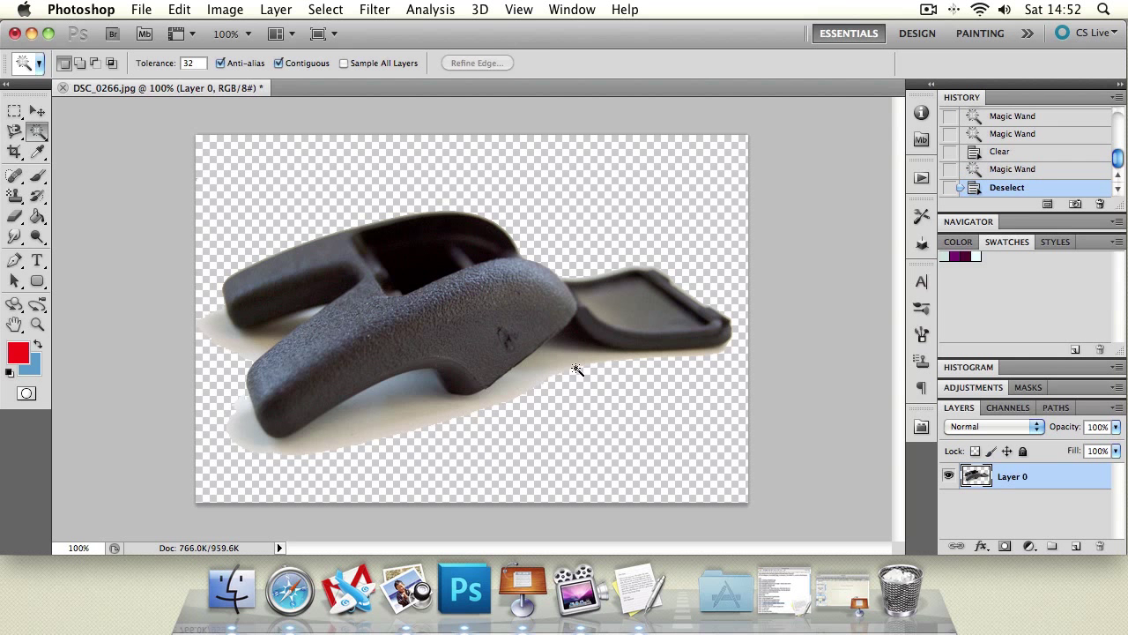
click(574, 365)
key(Delete)
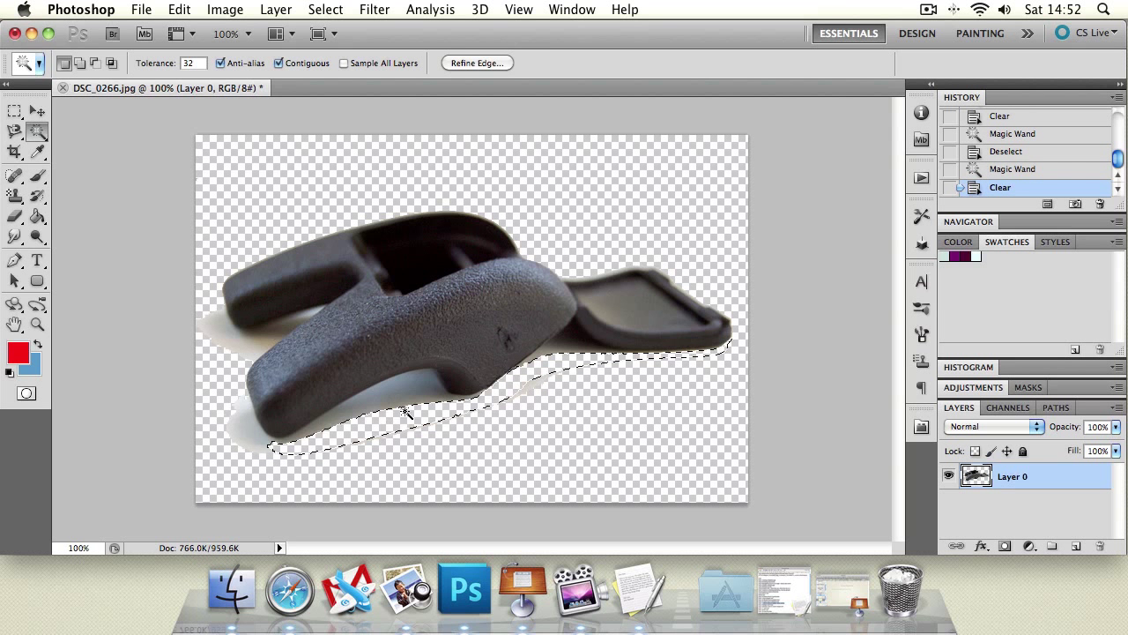
key(ctrl+d)
click(253, 435)
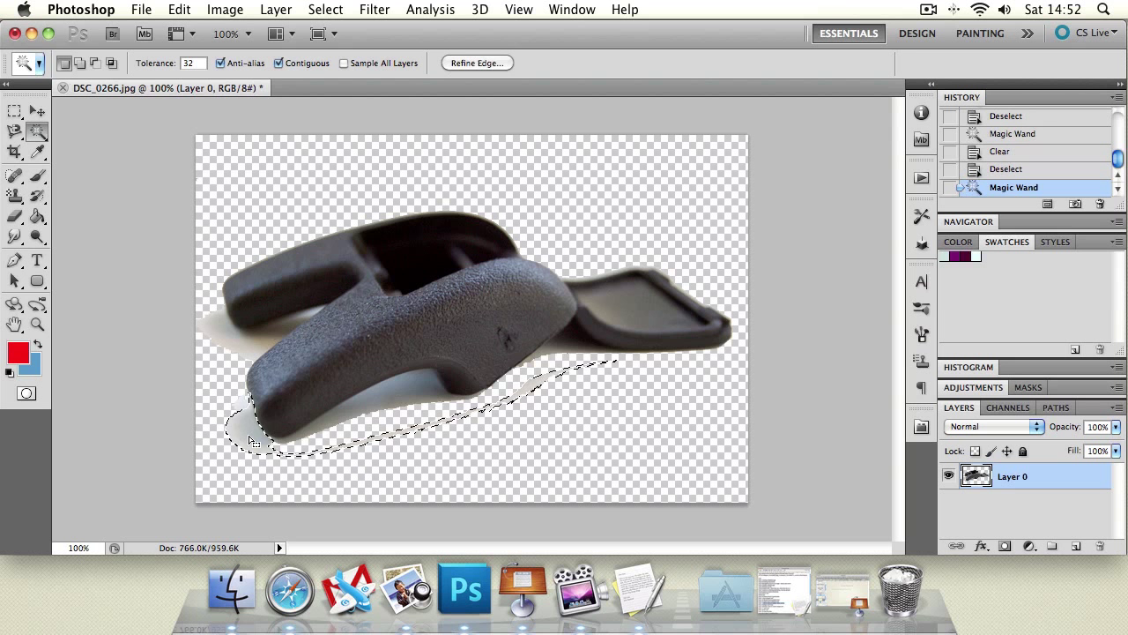
key(Delete)
key(ctrl+d)
Step: Delete the backdrop remnants beside and beneath the rear arm and inside the front arm's arch, and clear the selection
click(212, 328)
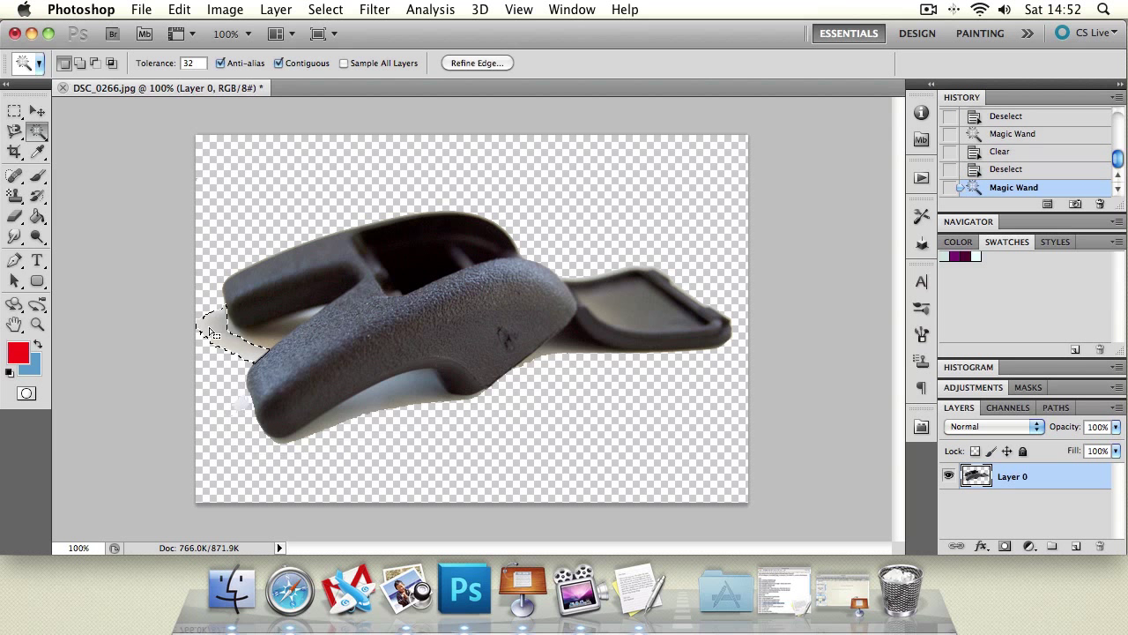
key(Delete)
click(256, 336)
key(Delete)
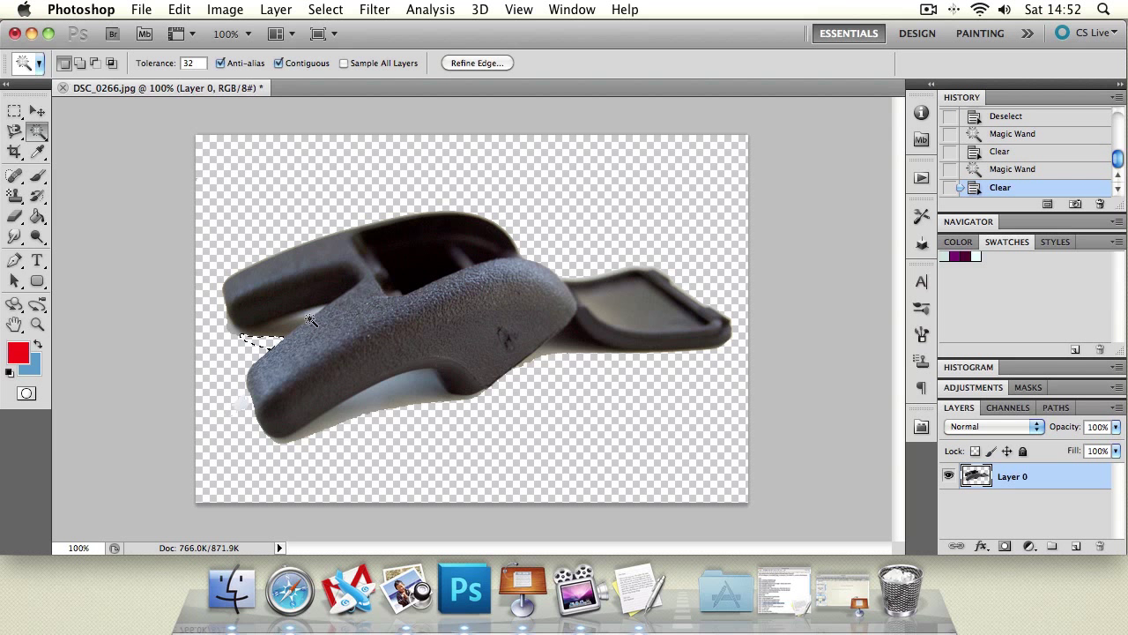
click(312, 316)
key(Delete)
click(405, 394)
key(Delete)
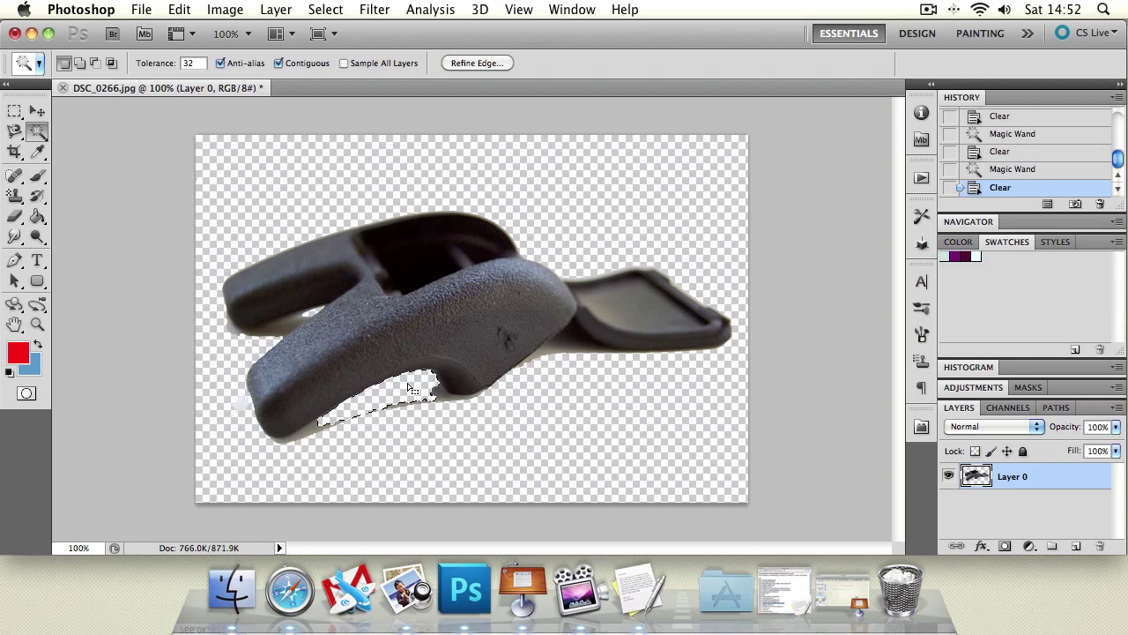
key(ctrl+d)
Step: Delete the thin shadow slivers along the front arm's lower edge and its foot, and clear the selection
click(561, 354)
key(ctrl+d)
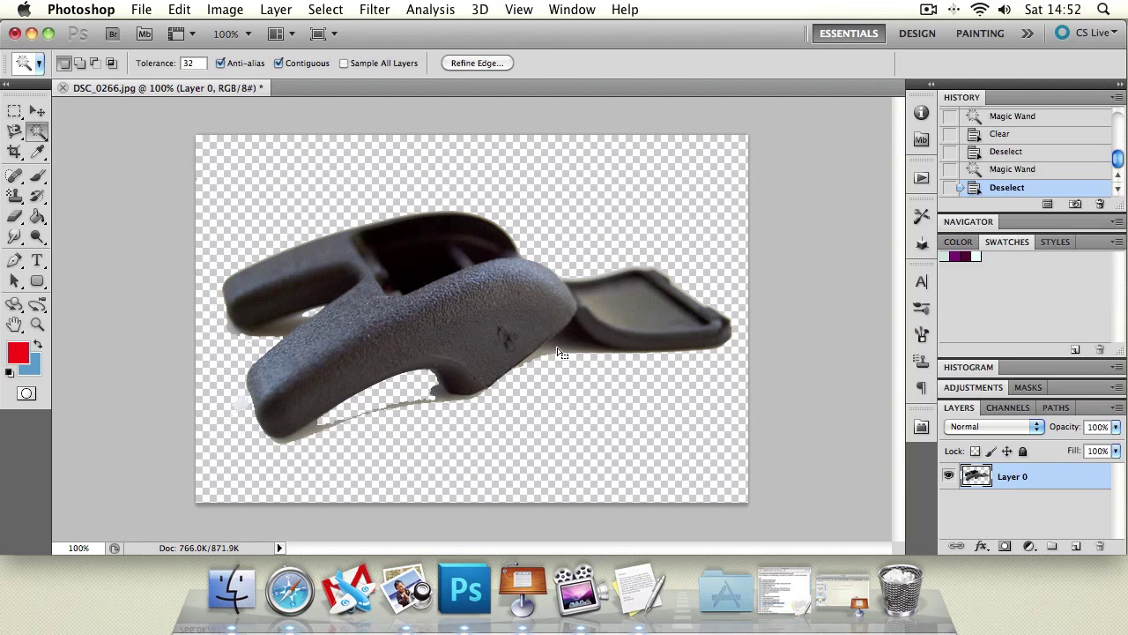
click(441, 407)
key(Delete)
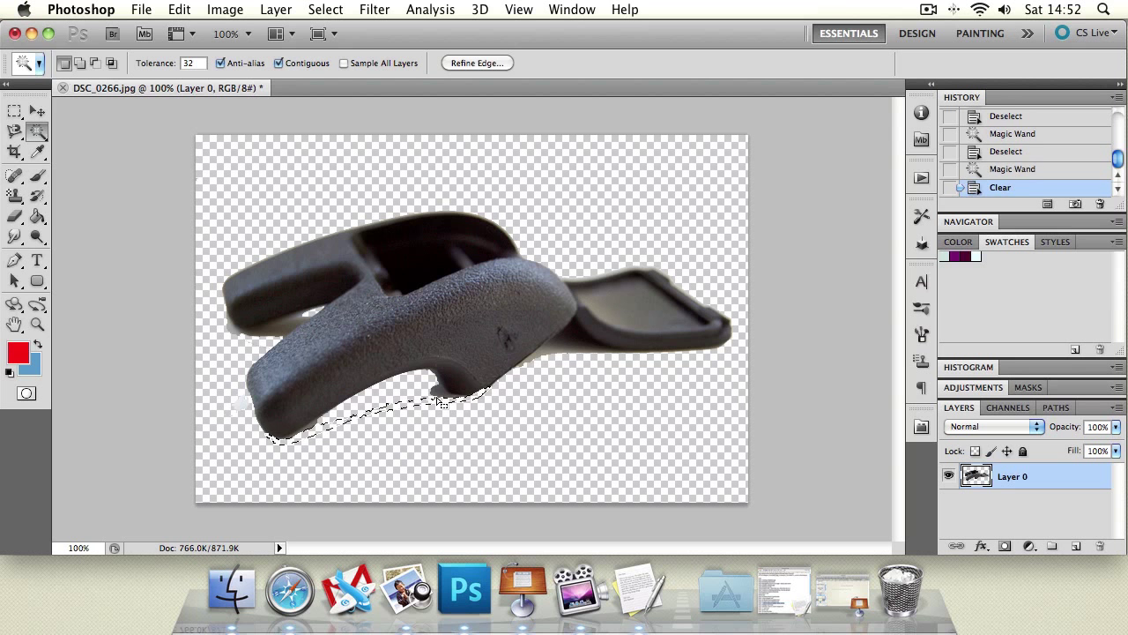
click(440, 395)
key(Delete)
click(441, 399)
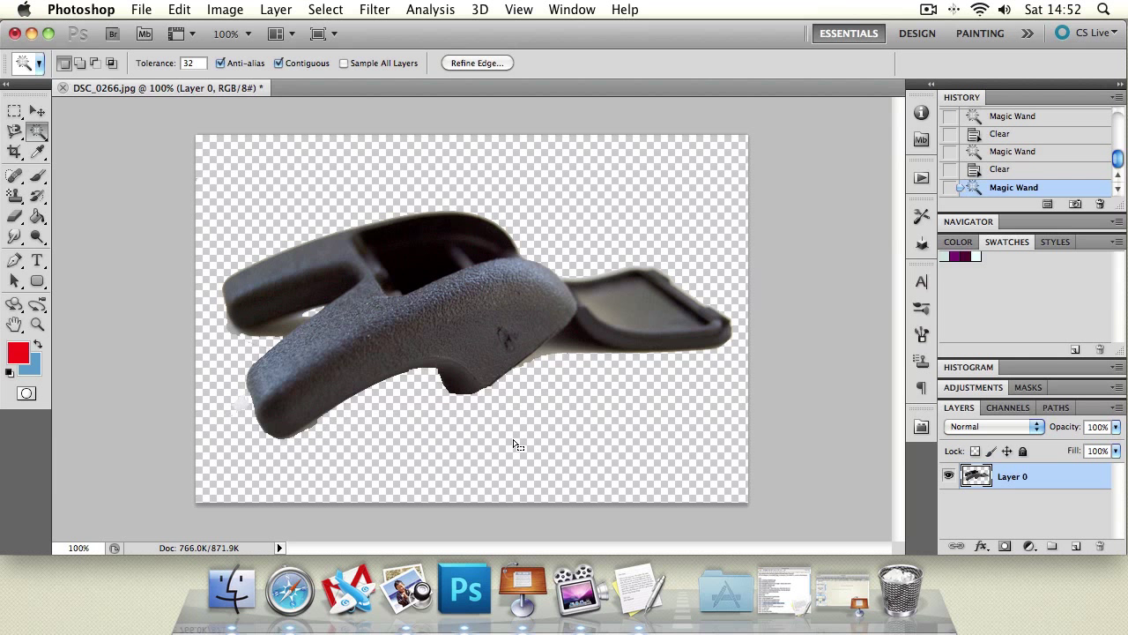
key(ctrl+d)
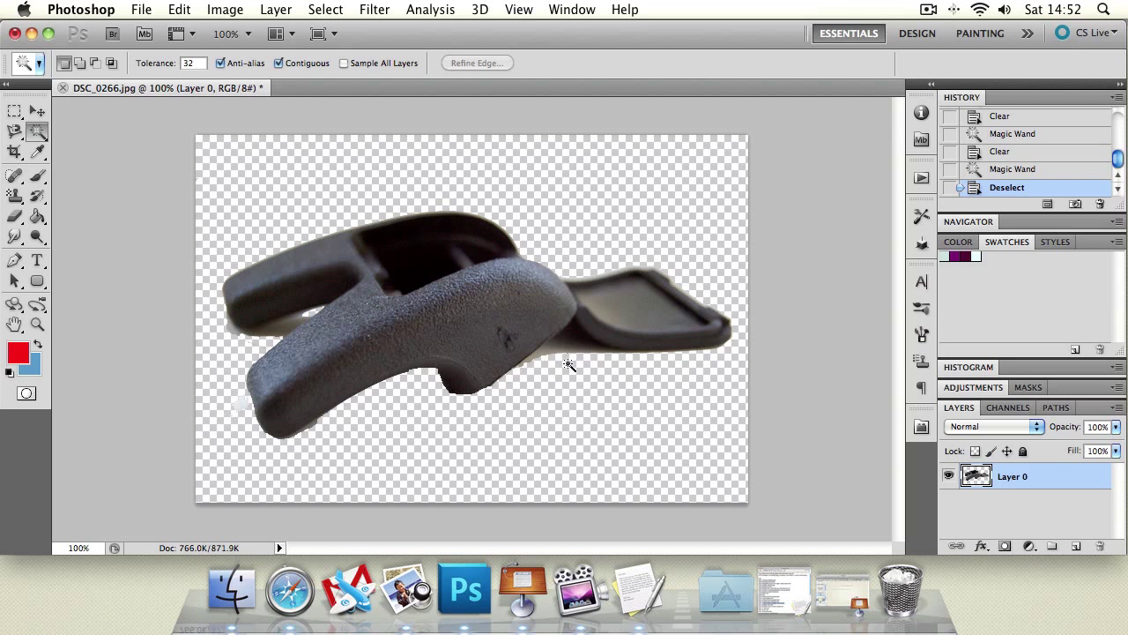
Step: Try Magic Wand selections on the remaining shadow near the lid and set the tool's tolerance to 10
click(546, 352)
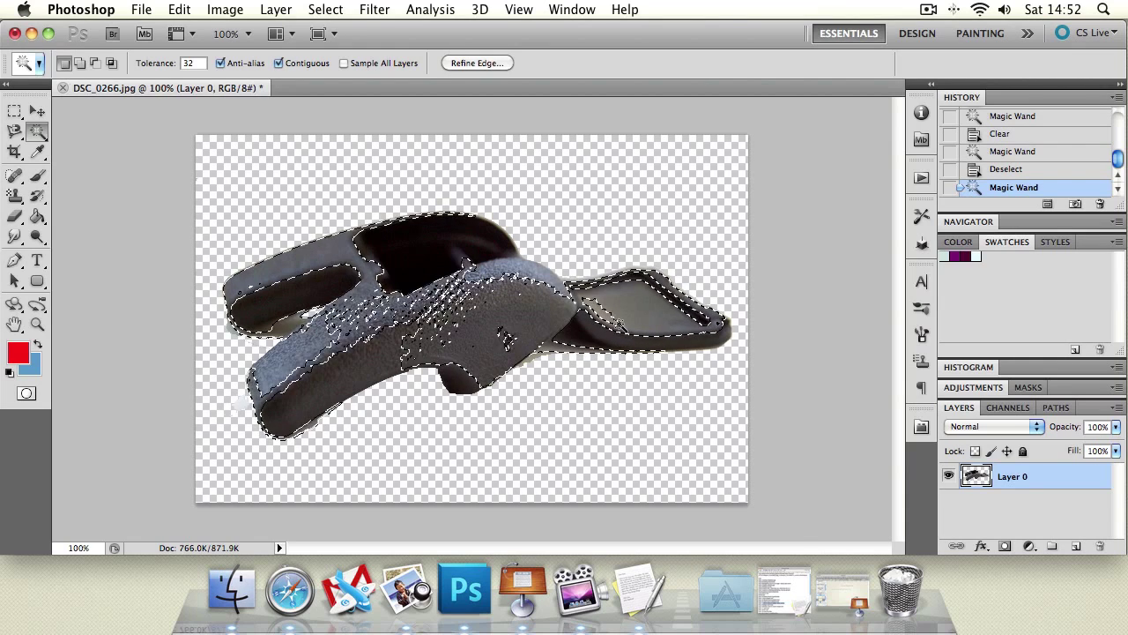
click(315, 231)
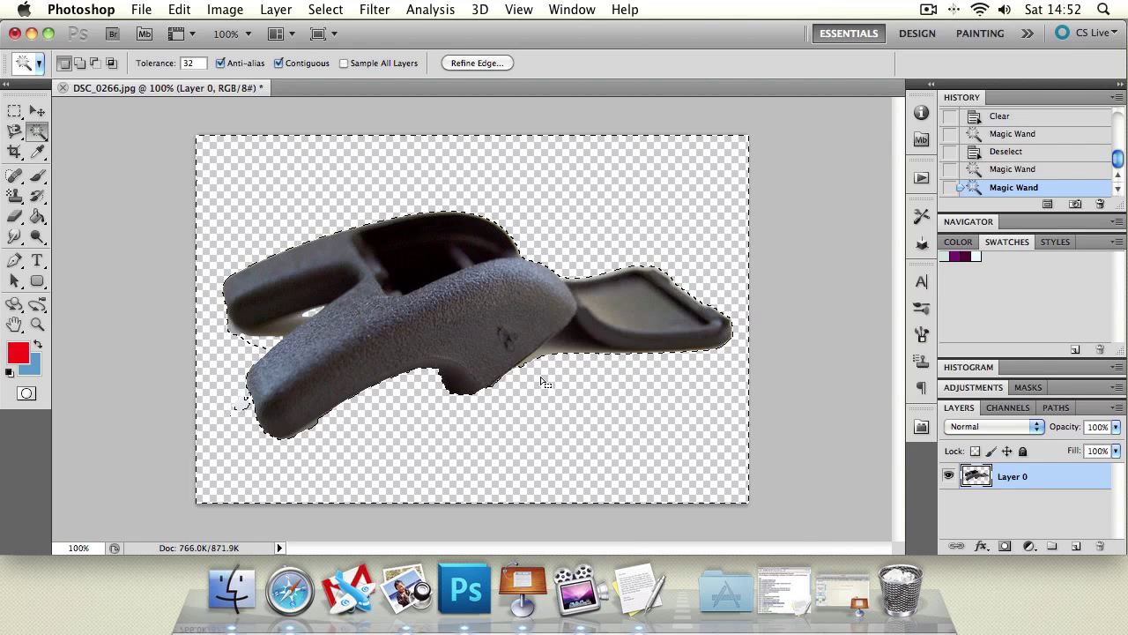
double_click(189, 64)
text(10)
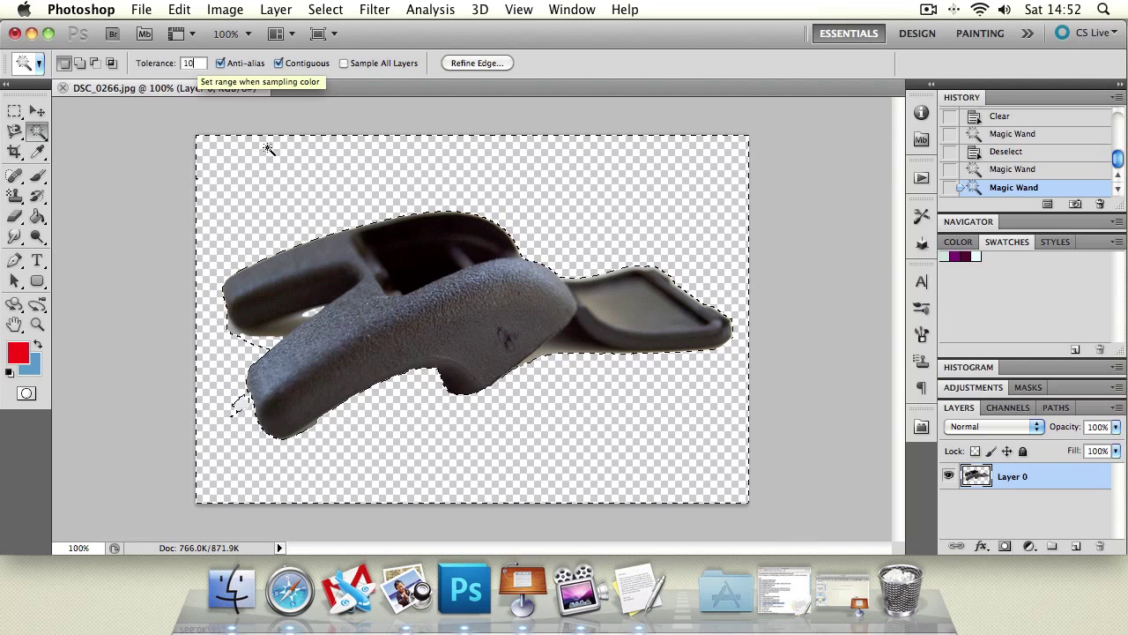
click(478, 243)
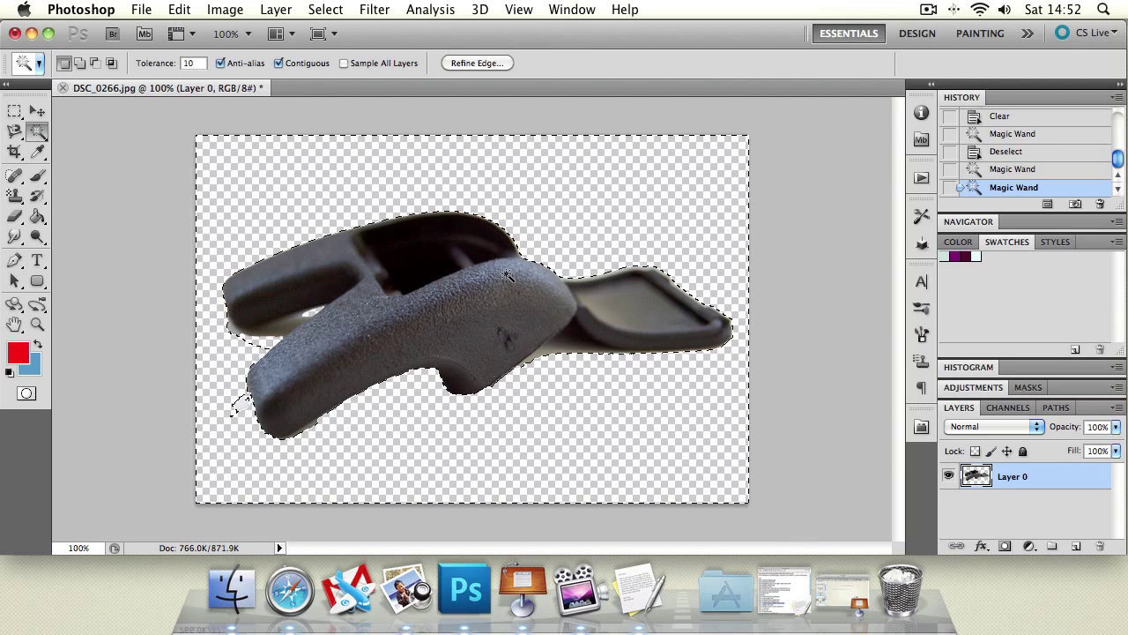
Step: Delete the leftover shadow between the front arm and the lid with repeated Magic Wand selections at tolerance 10
key(BackSpace)
click(557, 359)
key(BackSpace)
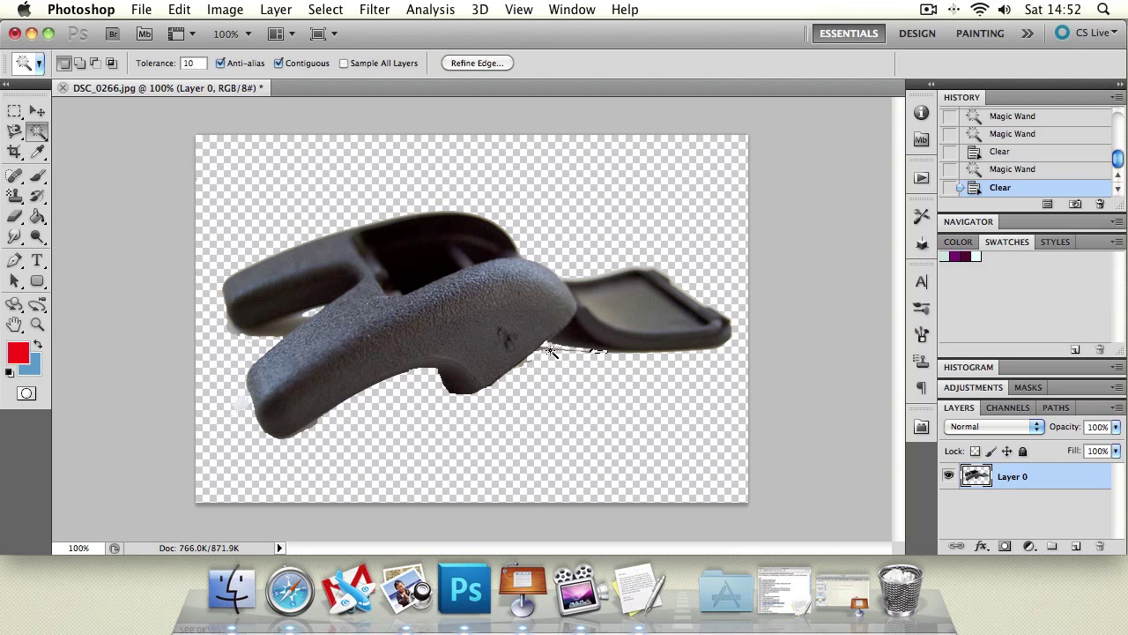
click(550, 351)
key(BackSpace)
key(ctrl+d)
click(551, 351)
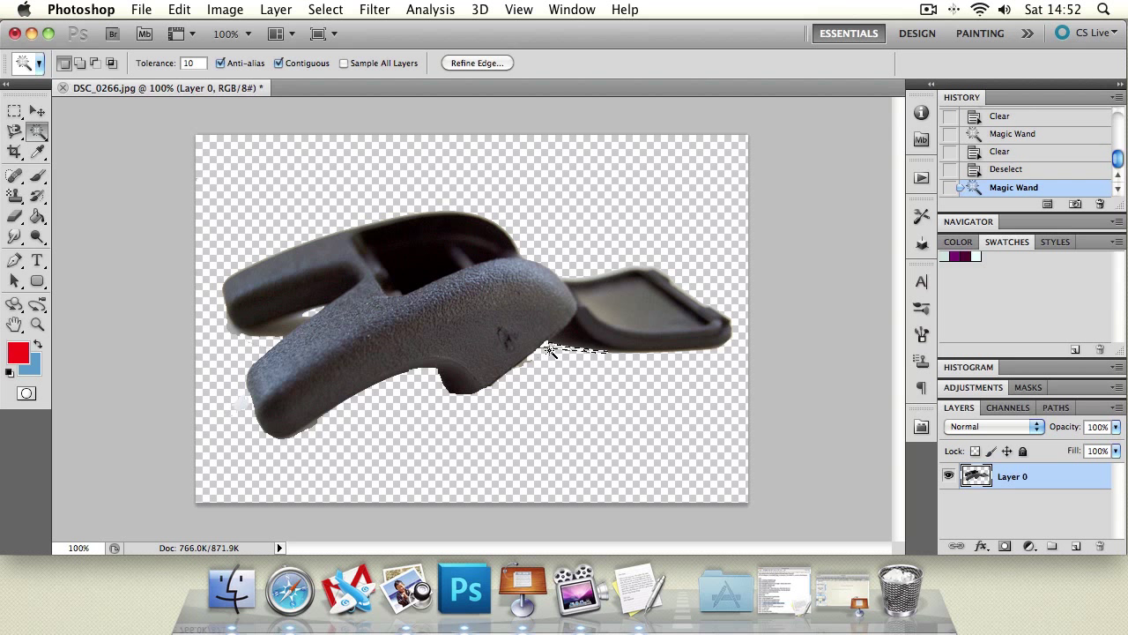
key(BackSpace)
key(ctrl+d)
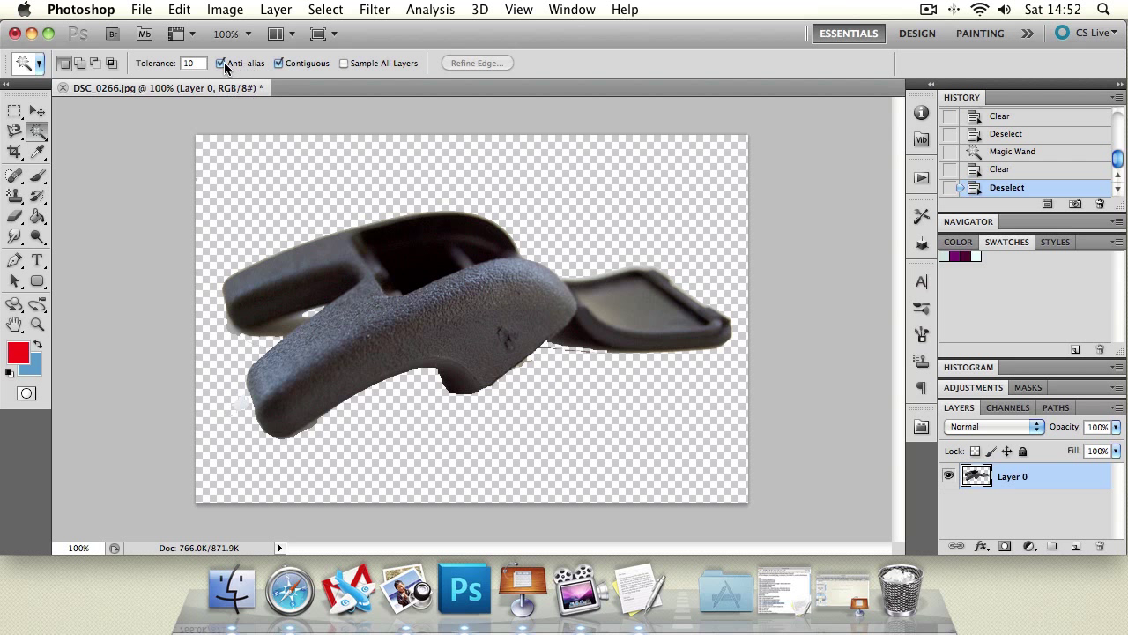
Step: Turn off anti-aliasing, delete the light remnant under the rear arm with the Magic Wand and check its edges up close
click(291, 333)
key(BackSpace)
key(ctrl+d)
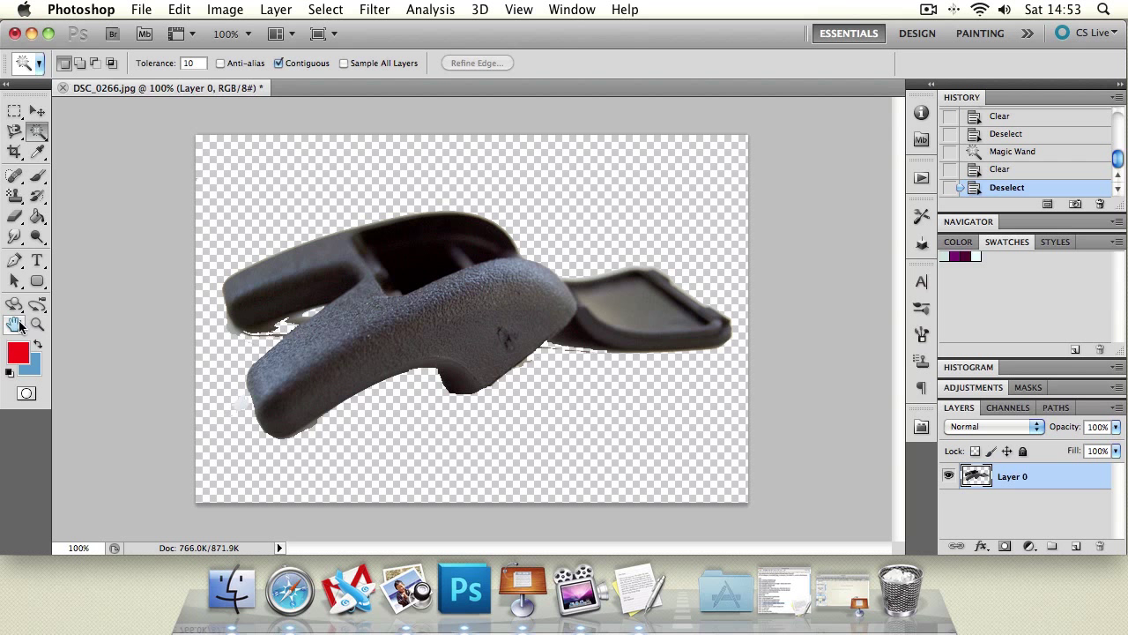
key(z)
click(282, 342)
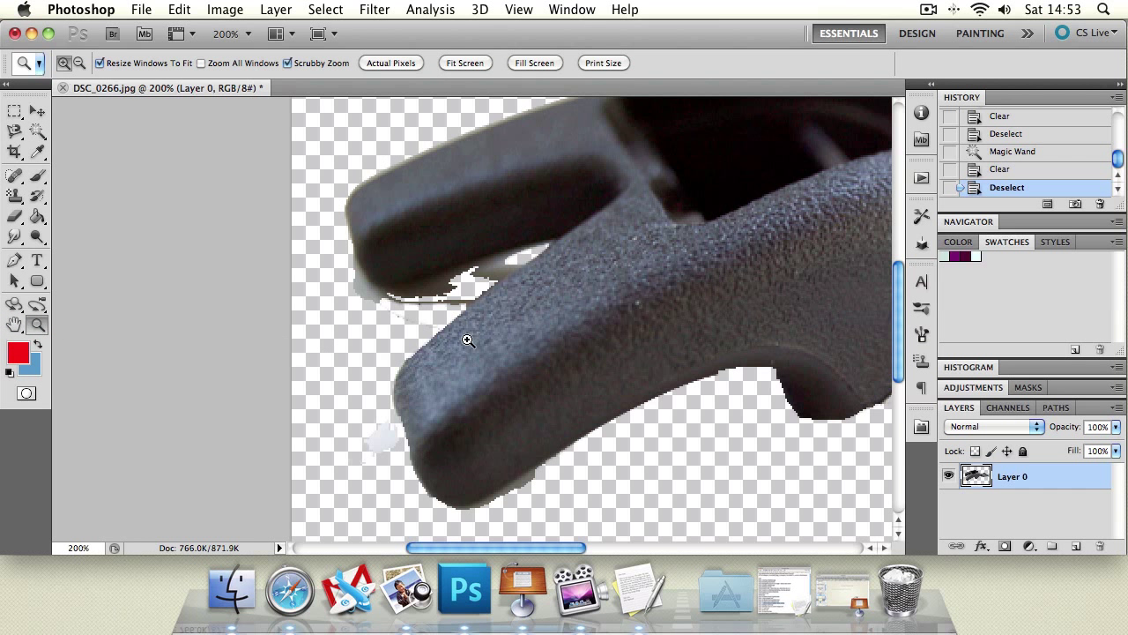
alt+click(485, 295)
alt+click(423, 340)
click(428, 340)
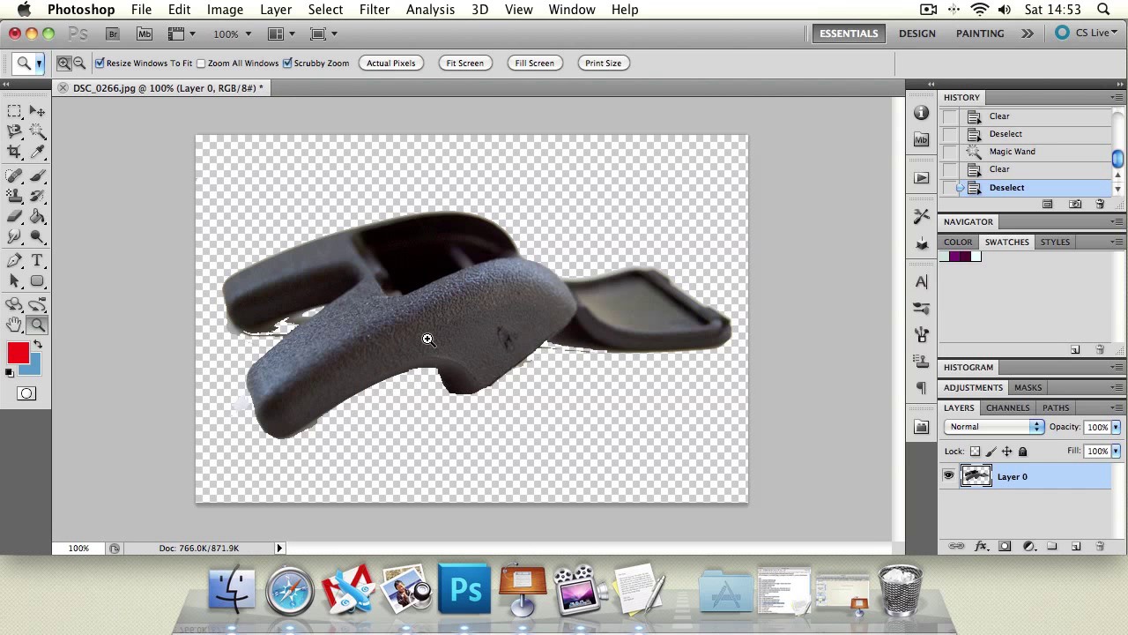
Step: Undo the recent Magic Wand deletions under the lid and the rear arm
key(ctrl+z)
key(ctrl+alt+z)
key(ctrl+alt+z)
key(ctrl+alt+z)
key(ctrl+alt+z)
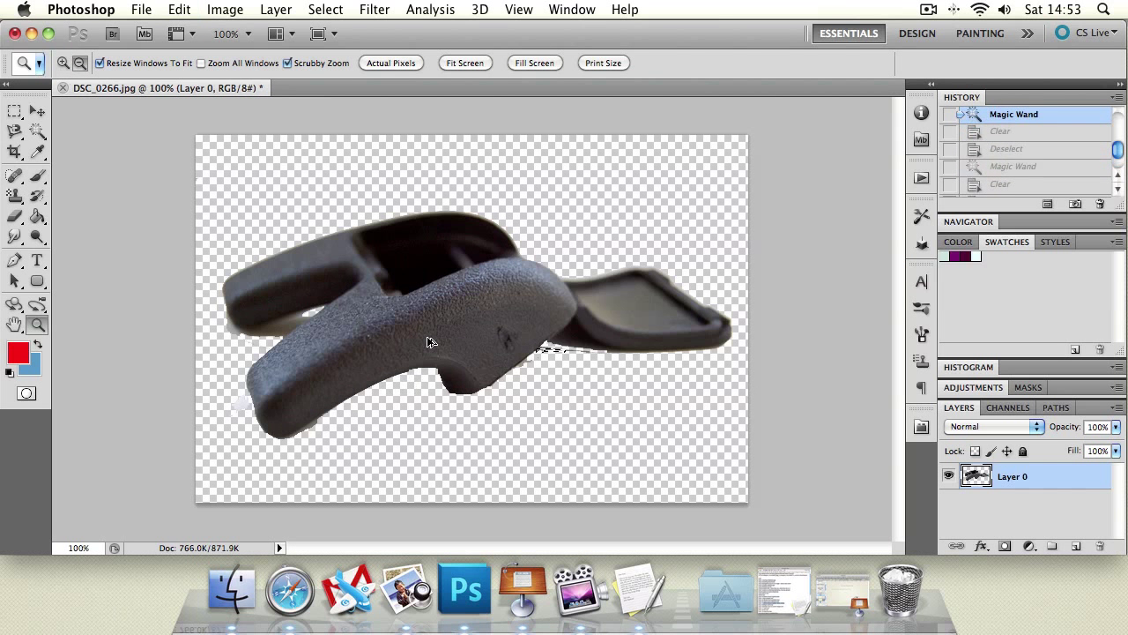
key(ctrl+alt+z)
key(ctrl+alt+z)
key(ctrl+alt+z)
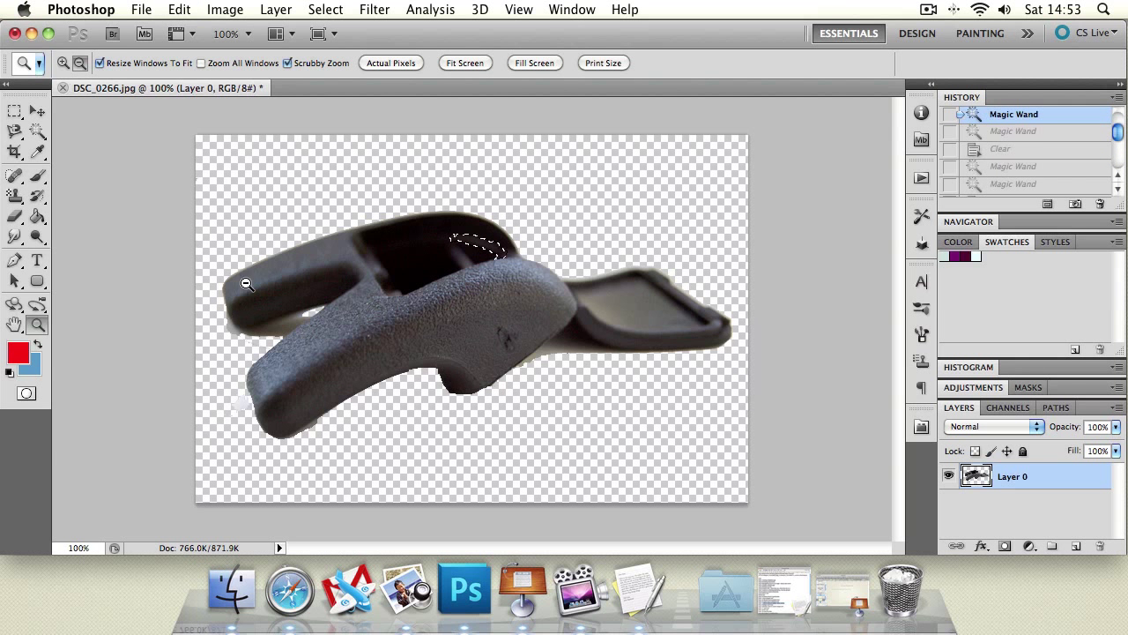
Step: Try a Magnetic Lasso selection along the front arm's lower edge and revert the photo to its original saved state
click(14, 130)
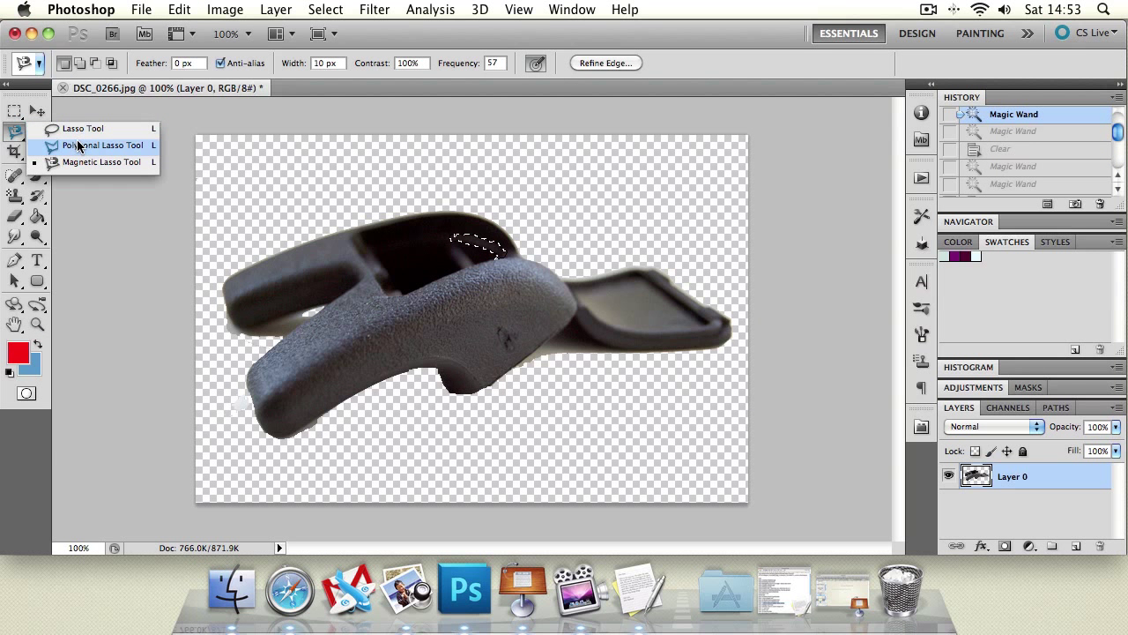
click(13, 130)
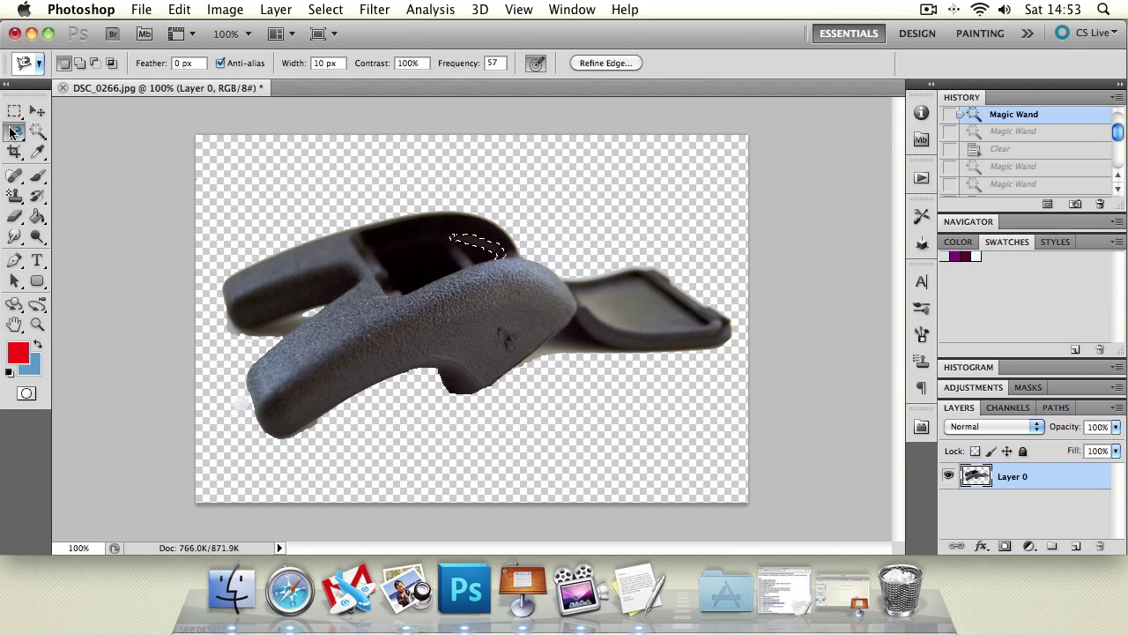
click(518, 374)
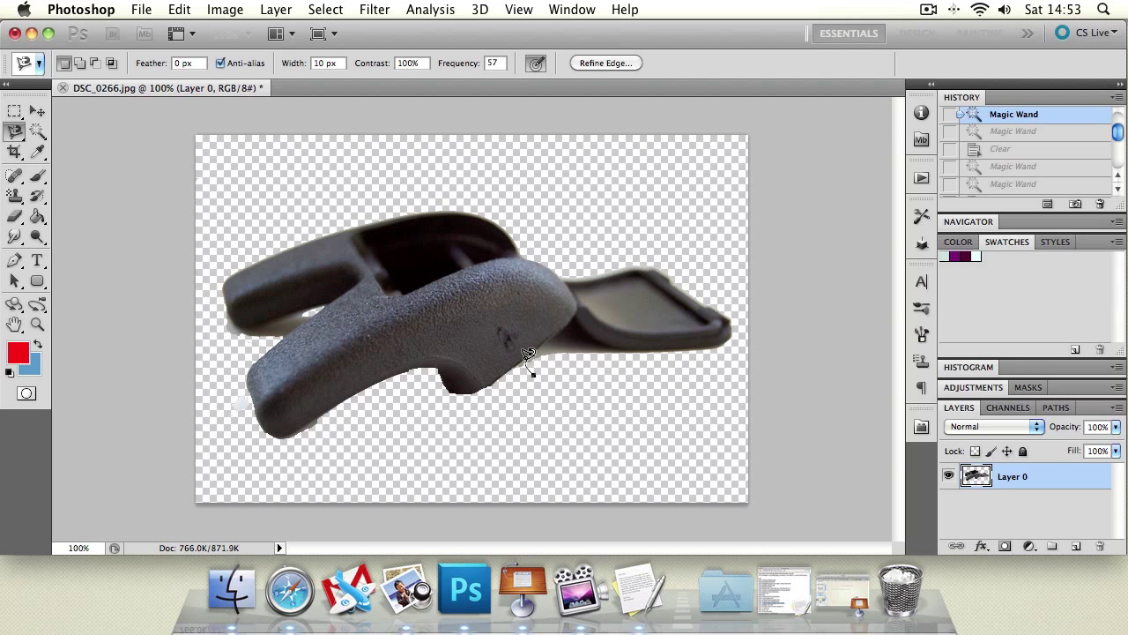
double_click(499, 379)
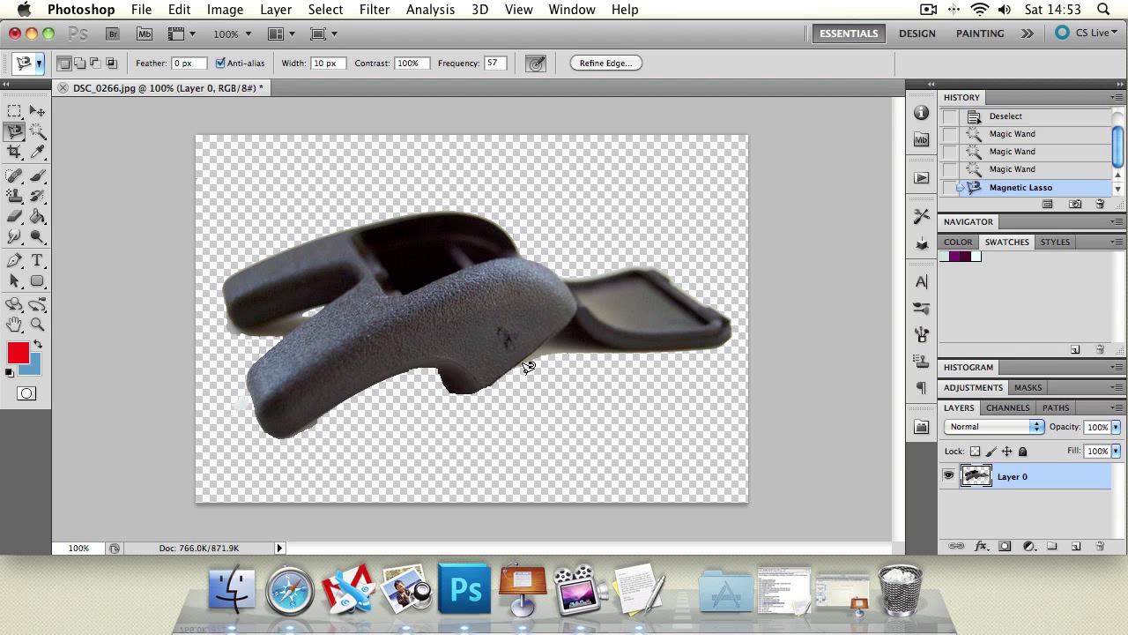
click(529, 360)
key(F12)
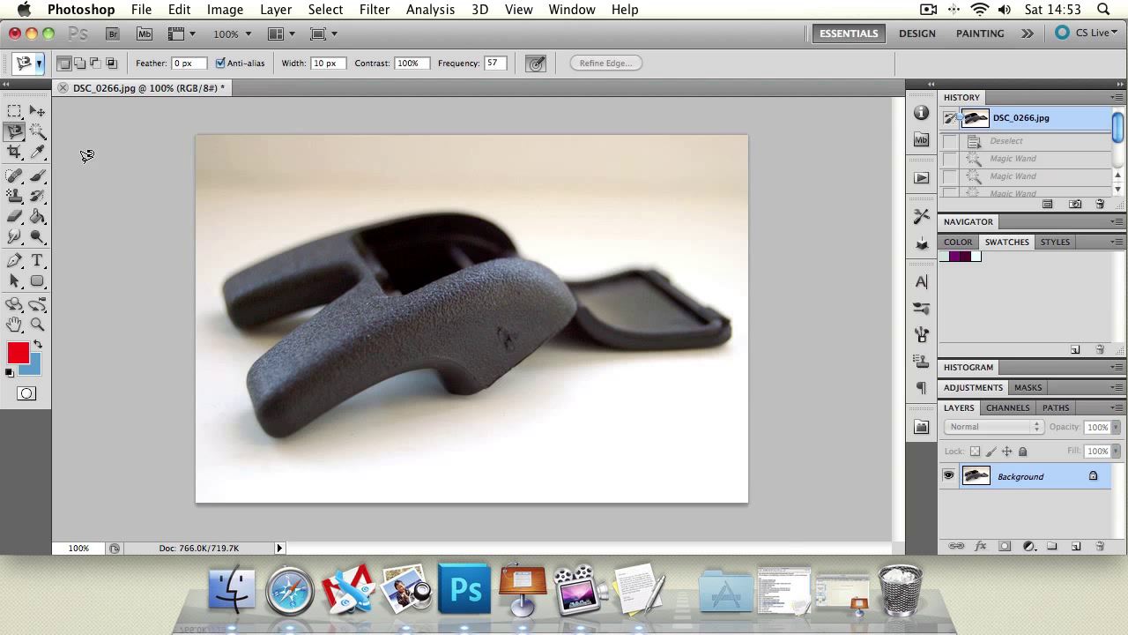
Step: Try a contiguous Magic Wand selection of several upper background areas at tolerance 10, adding each to the last, and deselect everything
click(38, 131)
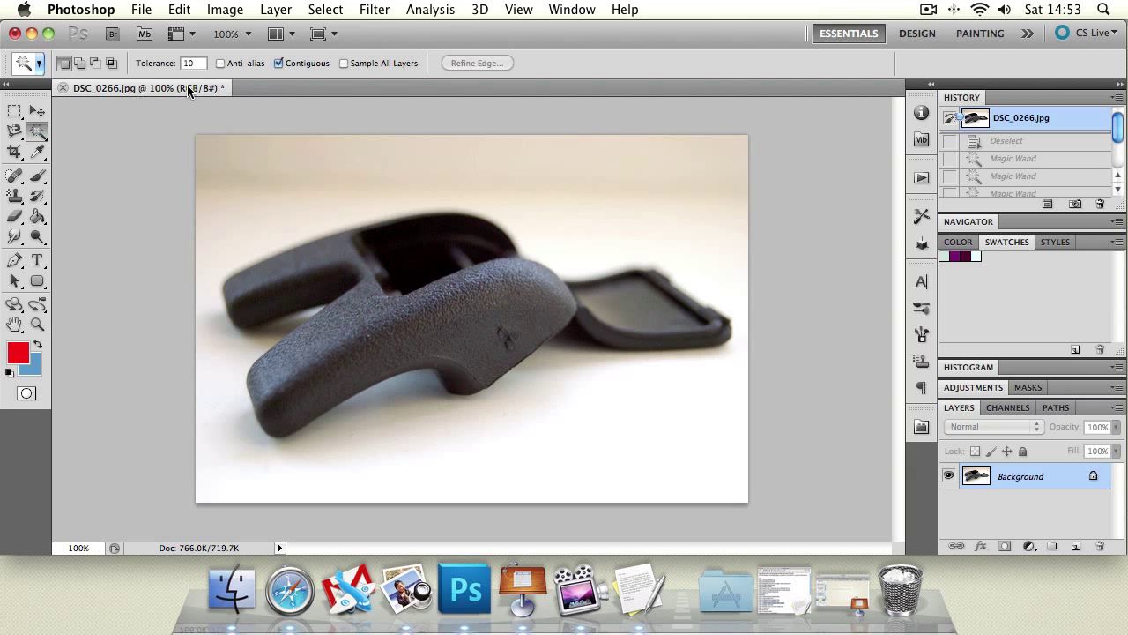
click(287, 167)
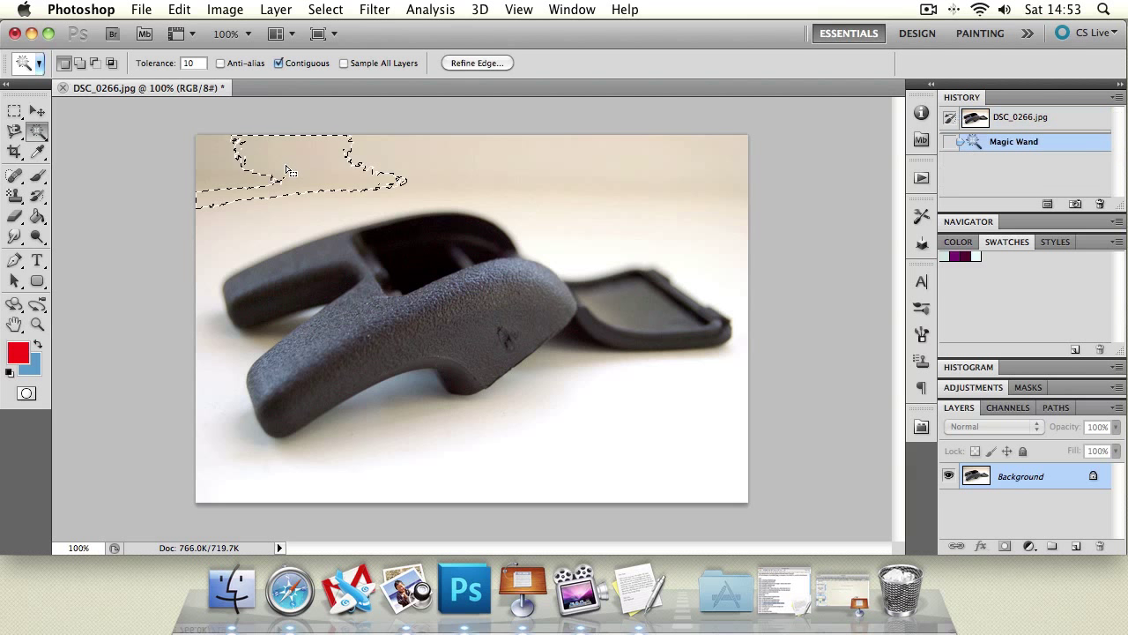
shift+click(516, 161)
shift+click(614, 239)
shift+click(369, 166)
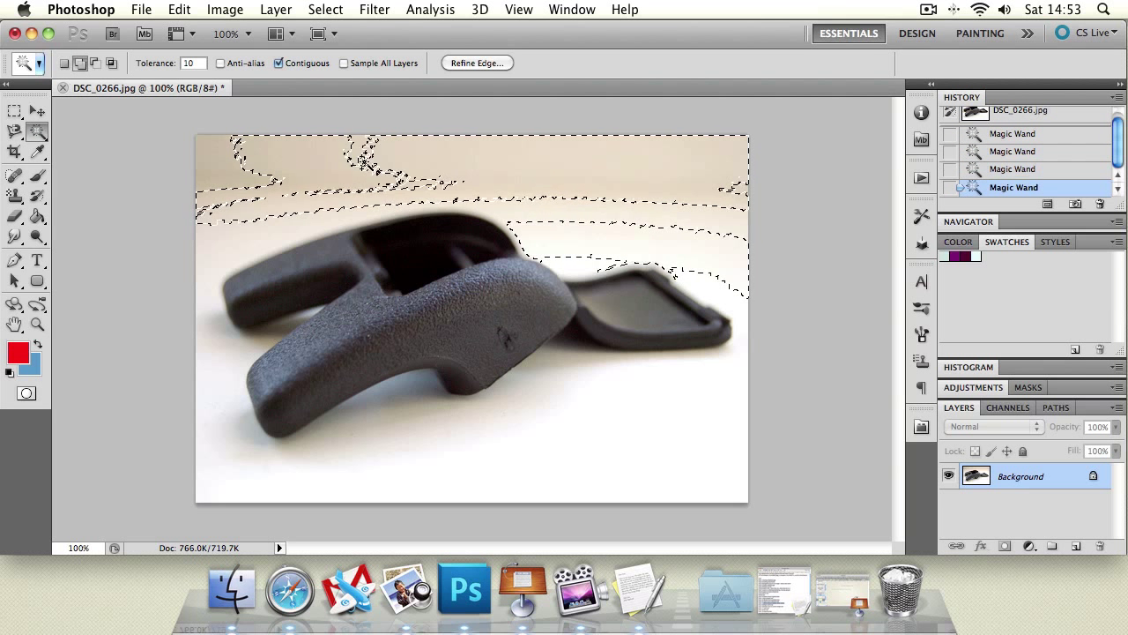
key(super+d)
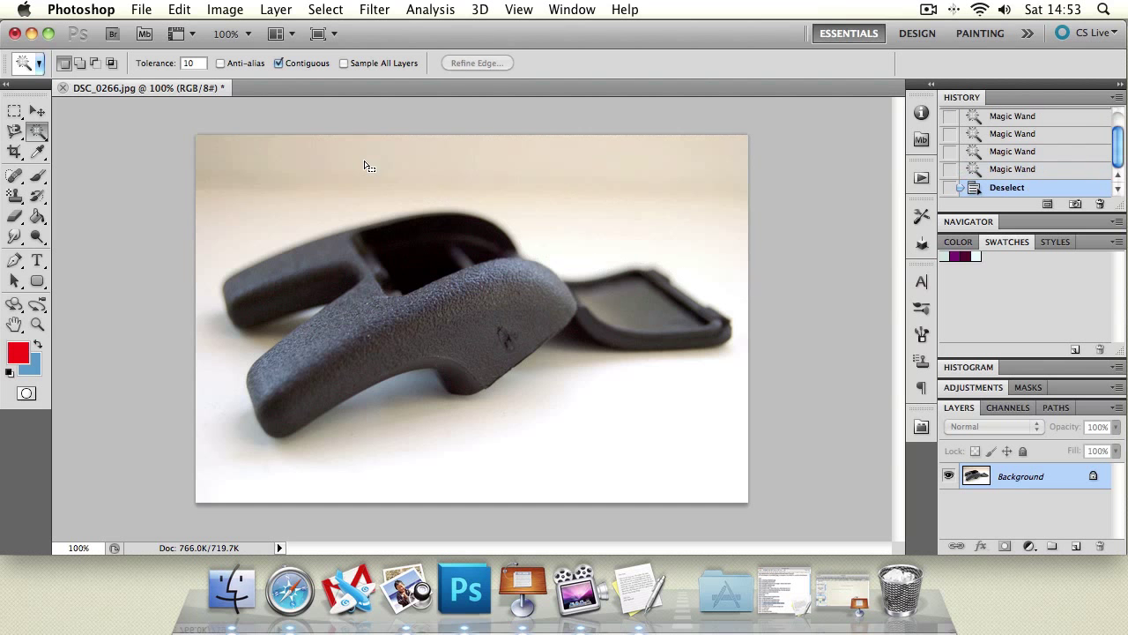
Step: Turn off Contiguous and try Magic Wand selections on the product, the upper background and the dark interior
click(274, 62)
click(475, 316)
click(308, 221)
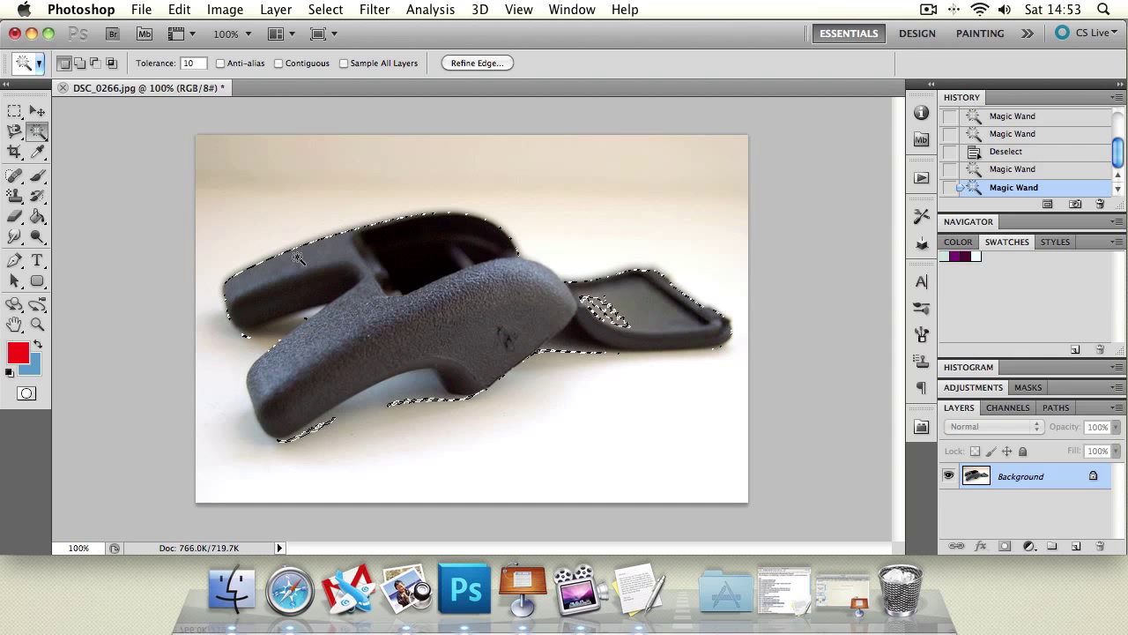
click(307, 185)
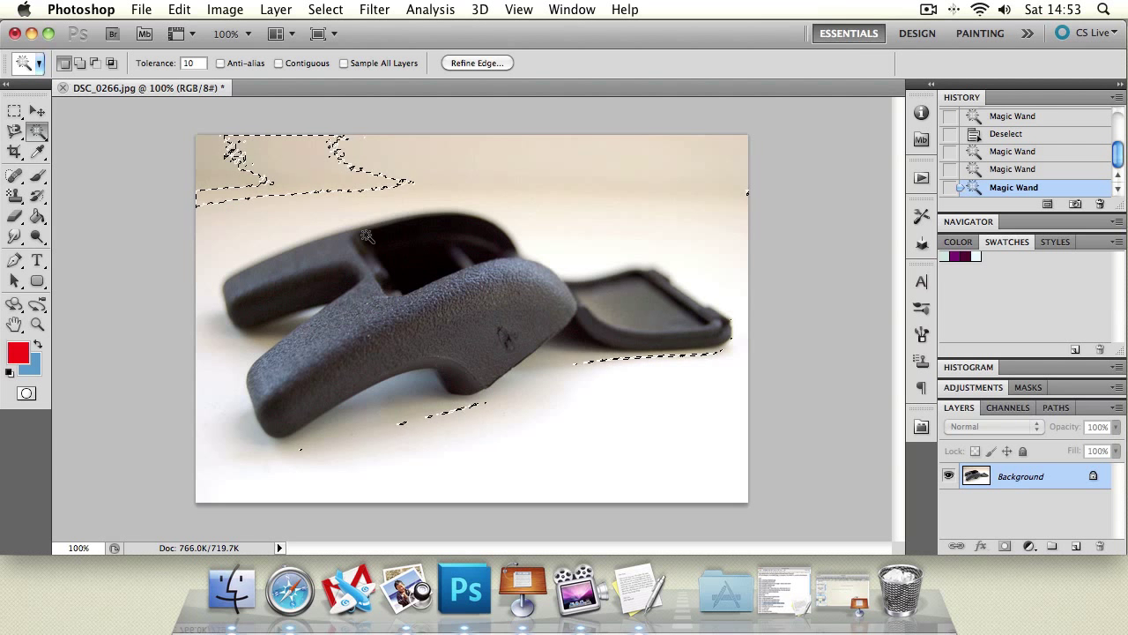
click(469, 187)
click(427, 251)
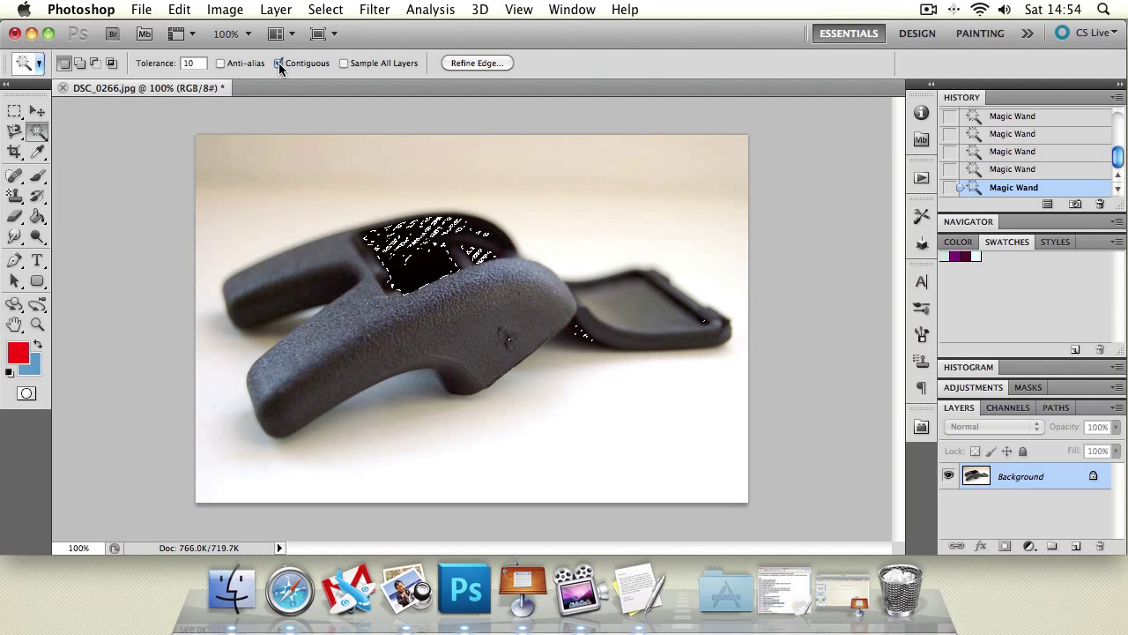
Step: Turn on Contiguous and Anti-alias, compare Magic Wand selections of the dark interior without and with anti-aliasing, and clear the selection
click(220, 64)
key(cmd+d)
click(402, 258)
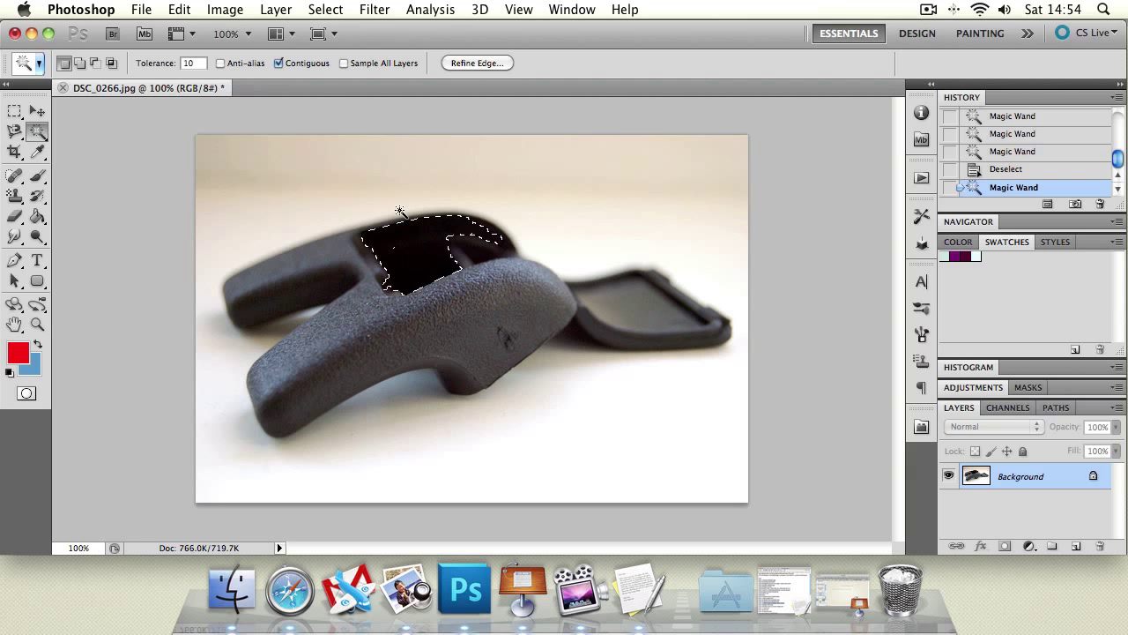
key(cmd+d)
click(412, 234)
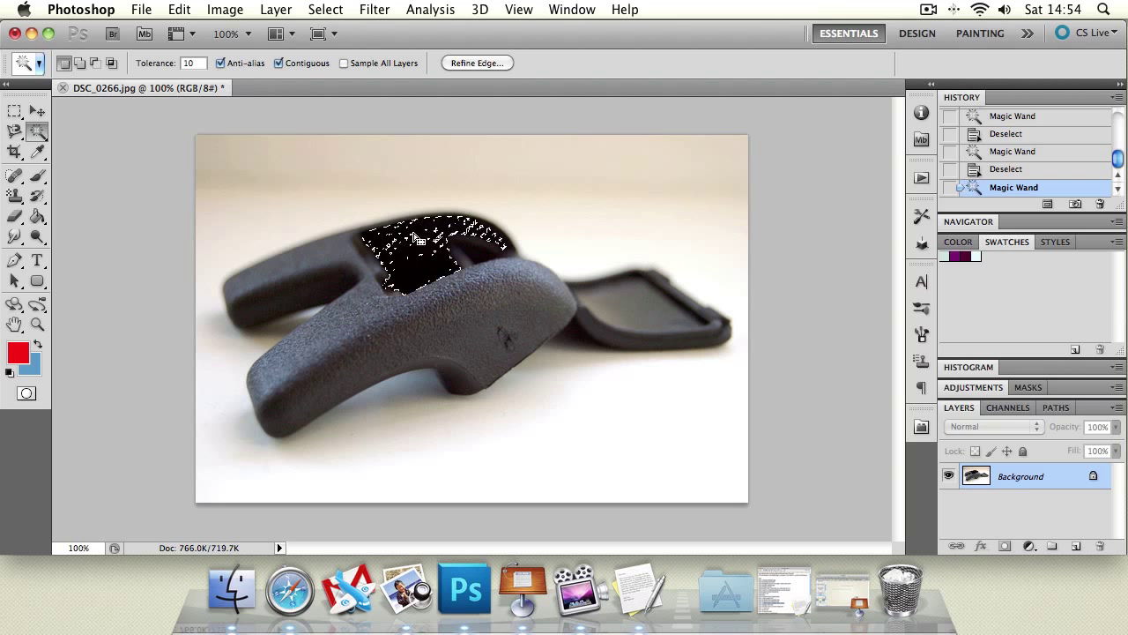
key(cmd+d)
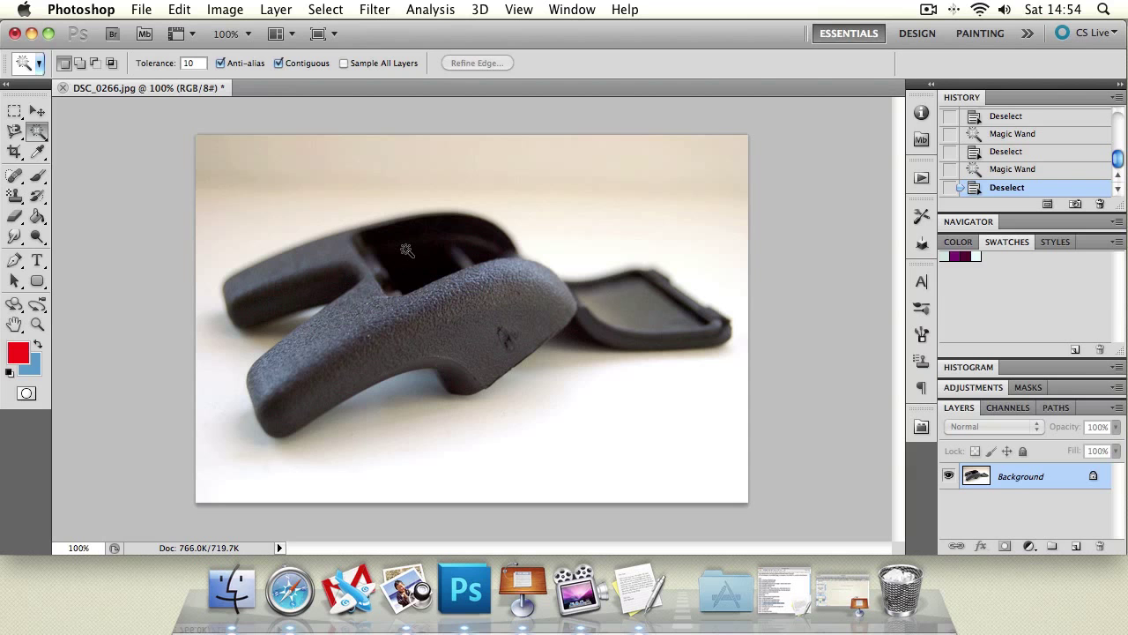